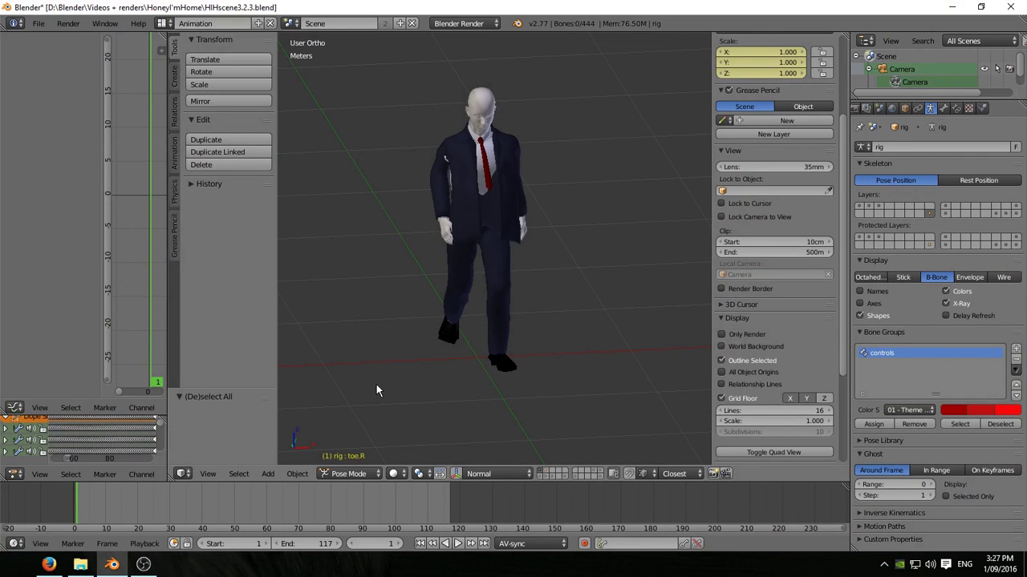
# Step: Play the rig's walk animation, stop it at the first frame, and orbit to a side view
pyautogui.hotkey('alt', 'a')
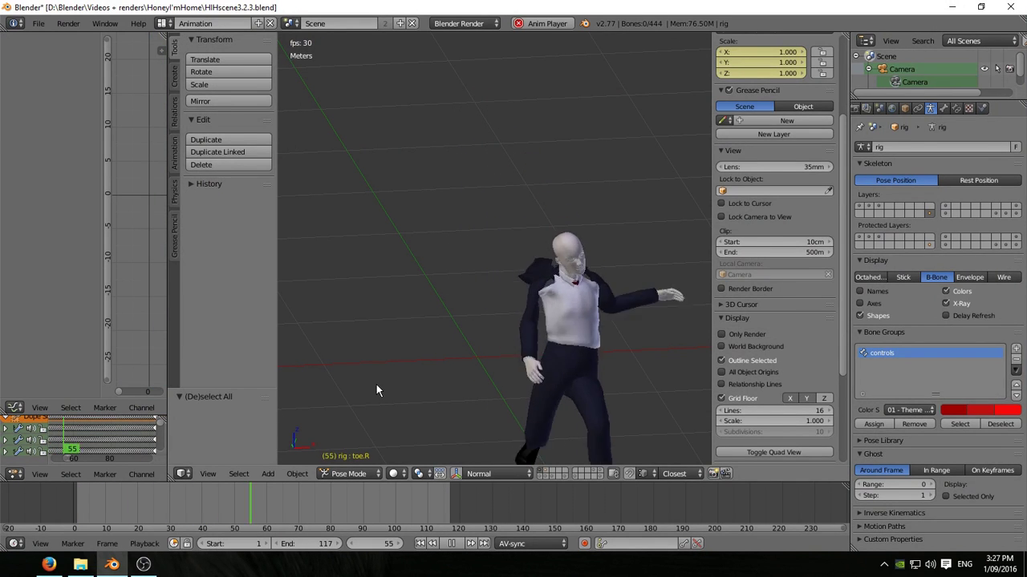
pyautogui.press('Escape')
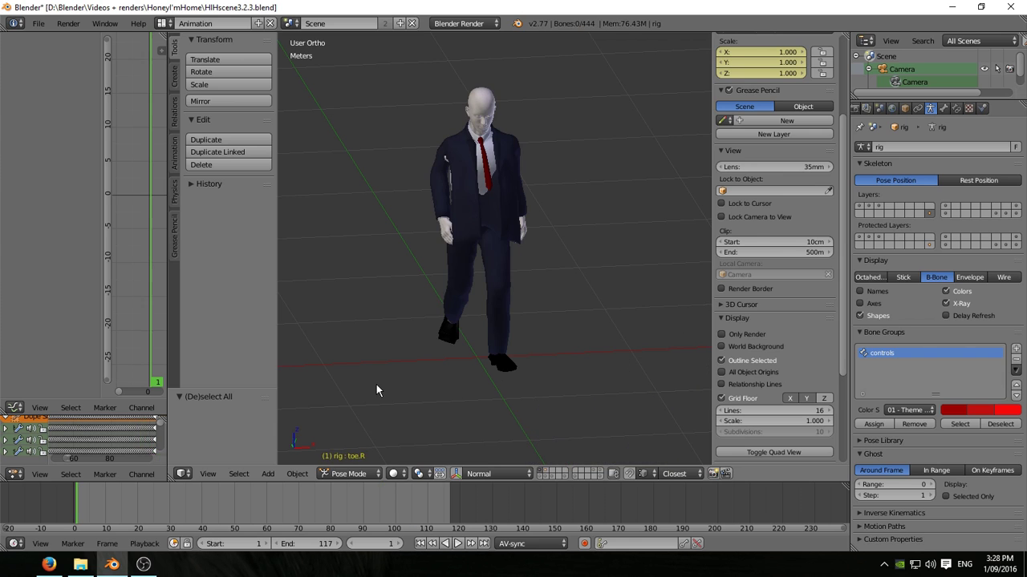
pyautogui.moveTo(518, 343); pyautogui.dragTo(526, 290, button='middle')
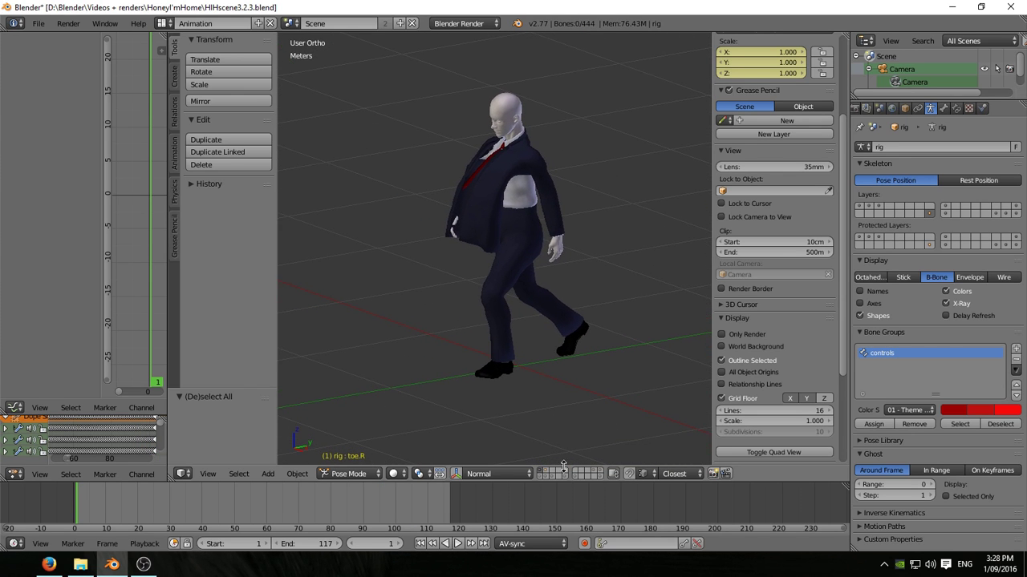
# Step: Show the rig's bones, select thigh.R, then select every bone and frame the whole rig
pyautogui.click(549, 474)
pyautogui.scroll(5, 513, 305)
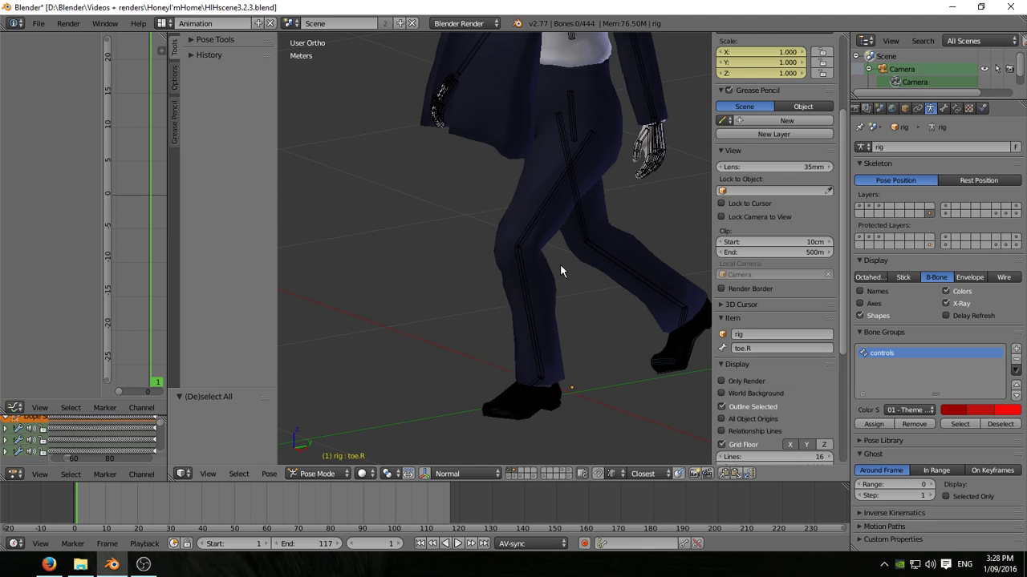
pyautogui.rightClick(574, 260)
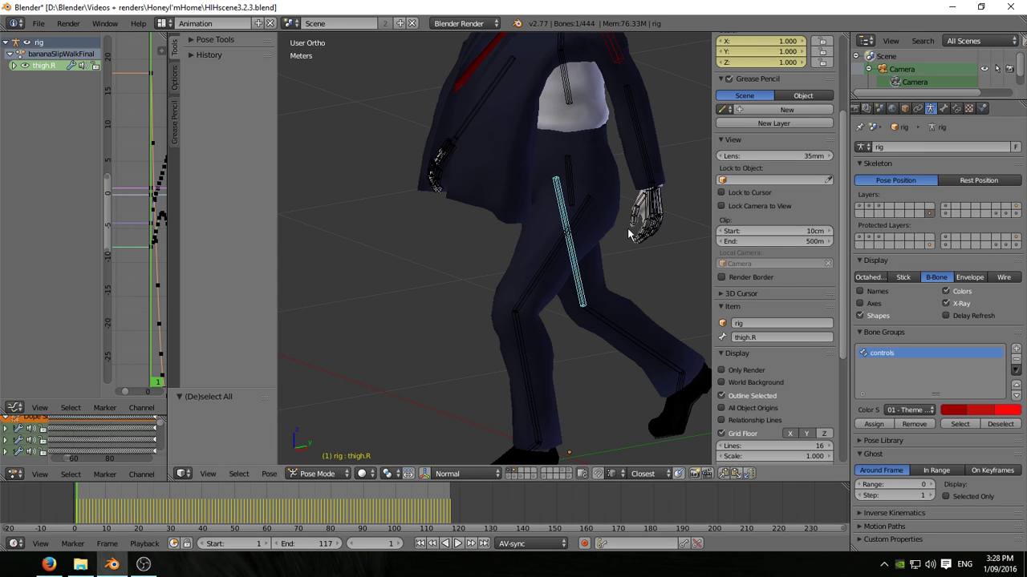
pyautogui.keyDown('shift'); pyautogui.moveTo(582, 245); pyautogui.dragTo(542, 225, button='middle'); pyautogui.keyUp('shift')
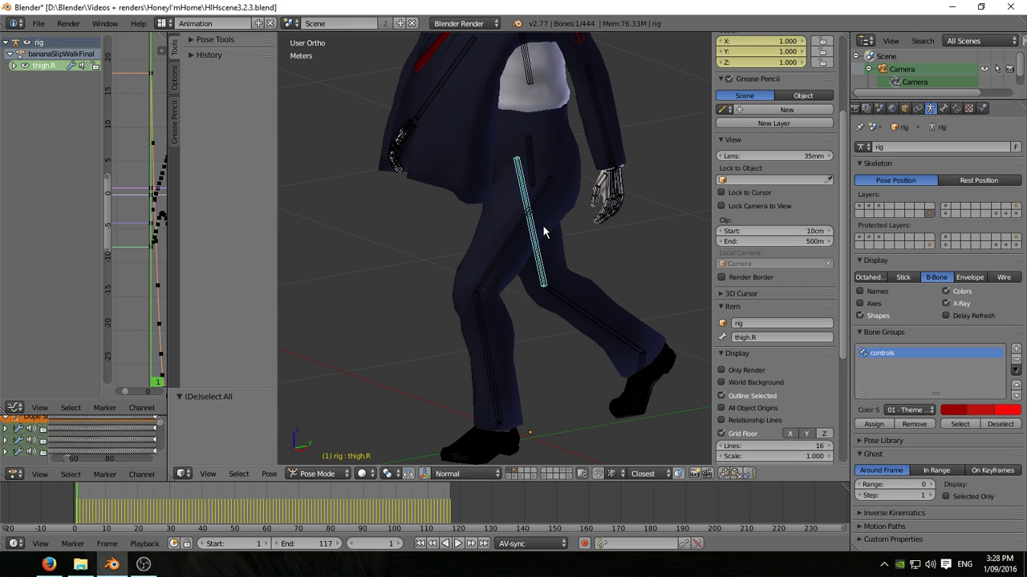
pyautogui.press('a')
pyautogui.scroll(-3, 543, 224)
pyautogui.keyDown('shift'); pyautogui.moveTo(542, 225); pyautogui.dragTo(560, 266, button='middle'); pyautogui.keyUp('shift')
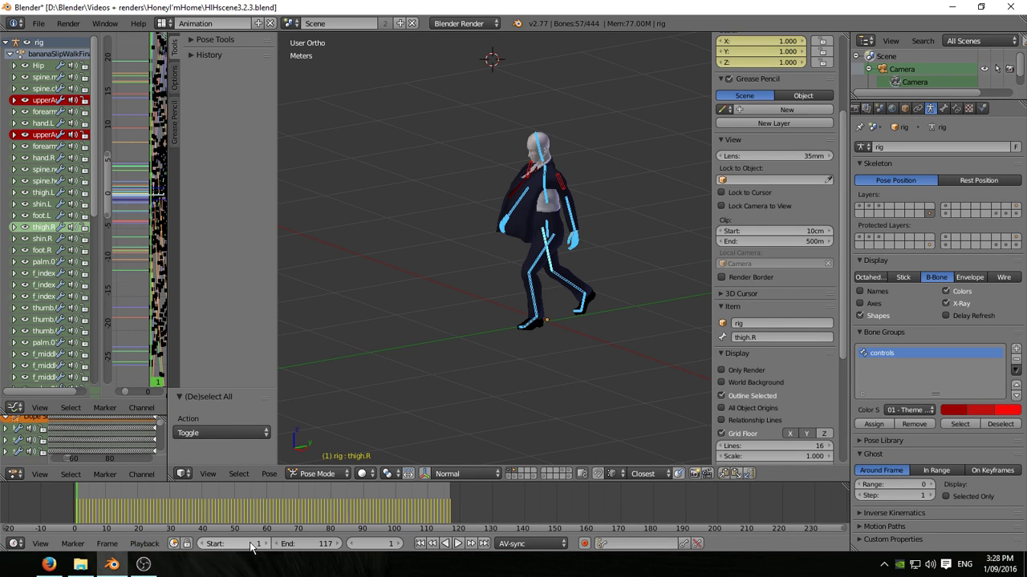
# Step: At frame 0, clear rotation, location and scale of all bones and key LocRotScale
pyautogui.click(351, 545)
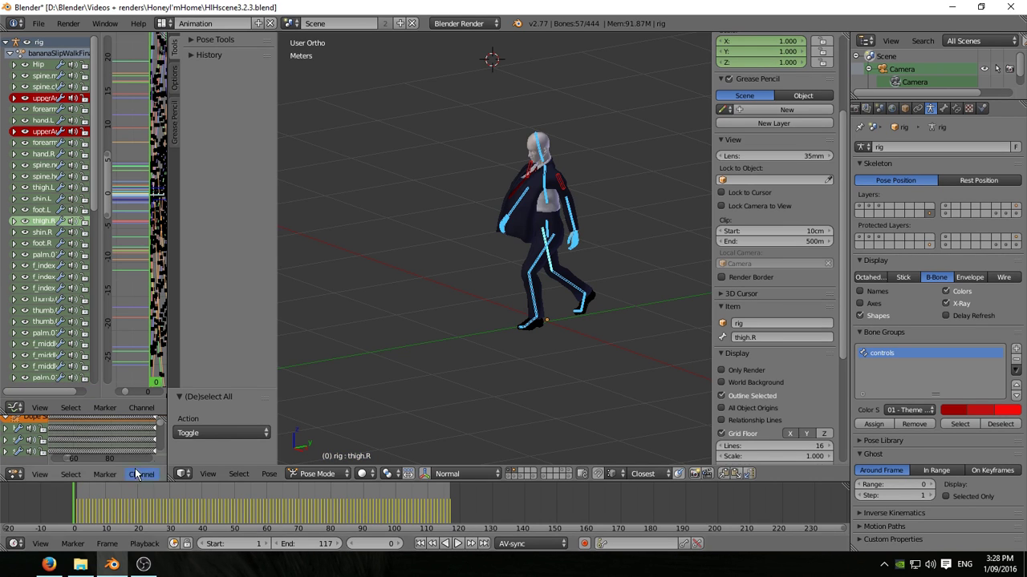
pyautogui.hotkey('alt', 'r')
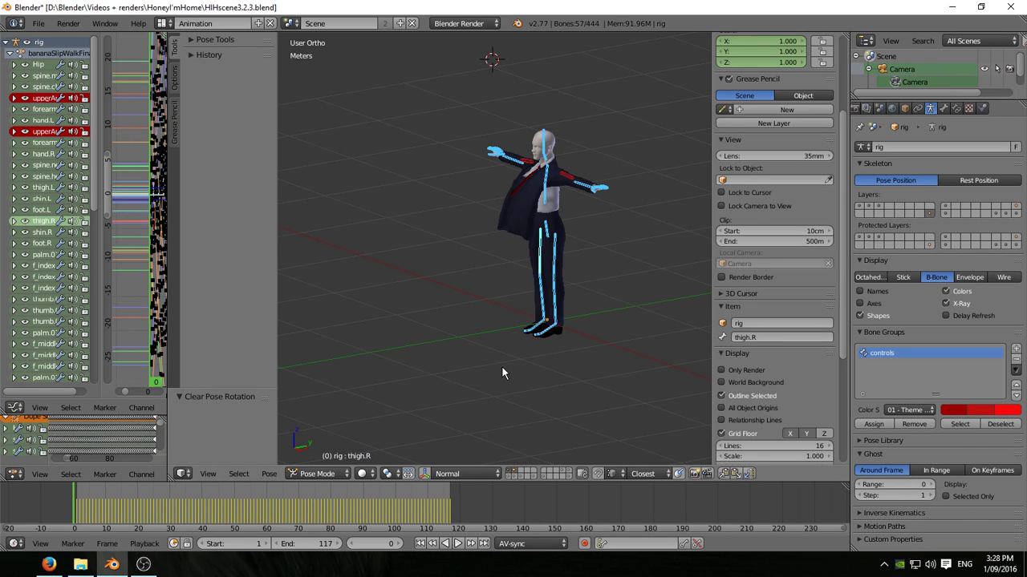
pyautogui.hotkey('alt', 'g')
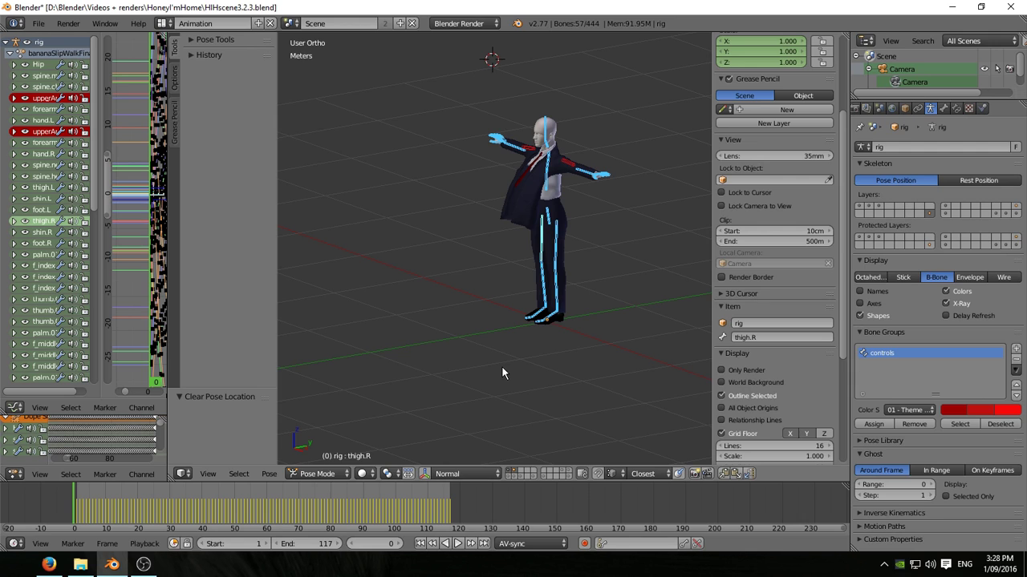
pyautogui.hotkey('alt', 's')
pyautogui.press('i')
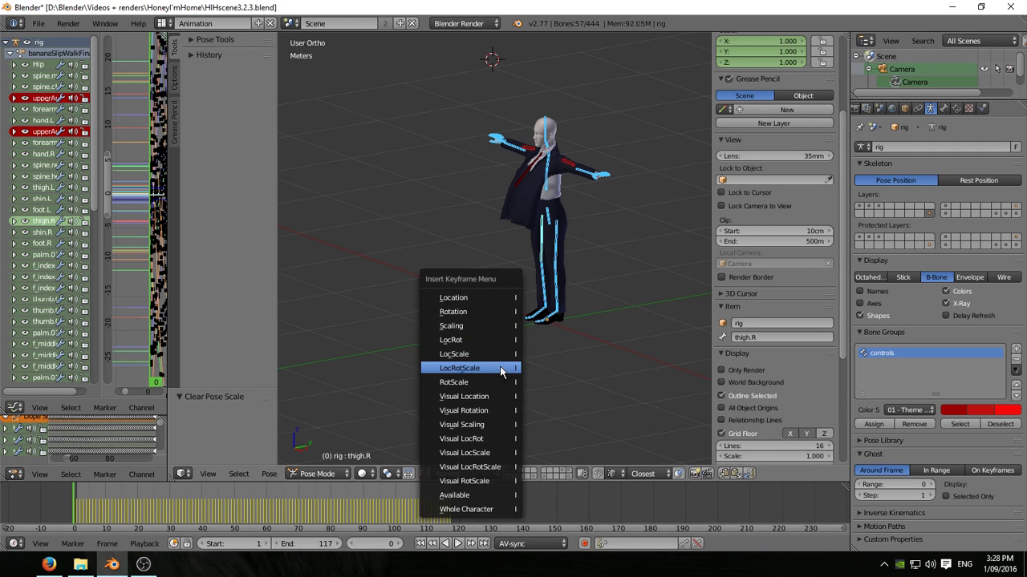
pyautogui.click(500, 369)
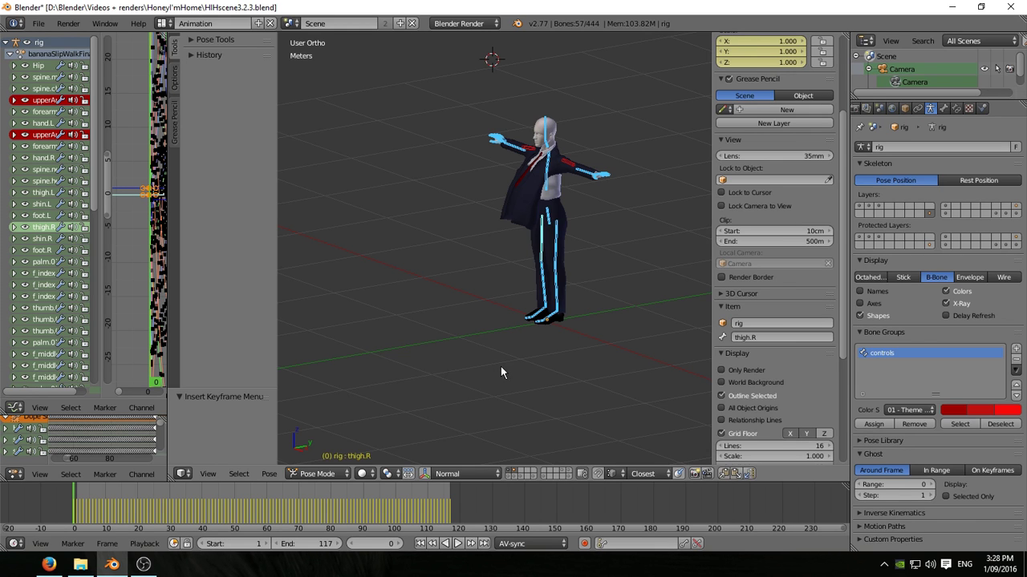
# Step: Orbit to a near-front view and resize panels to widen the animation curve editor
pyautogui.moveTo(452, 328); pyautogui.dragTo(526, 332, button='middle')
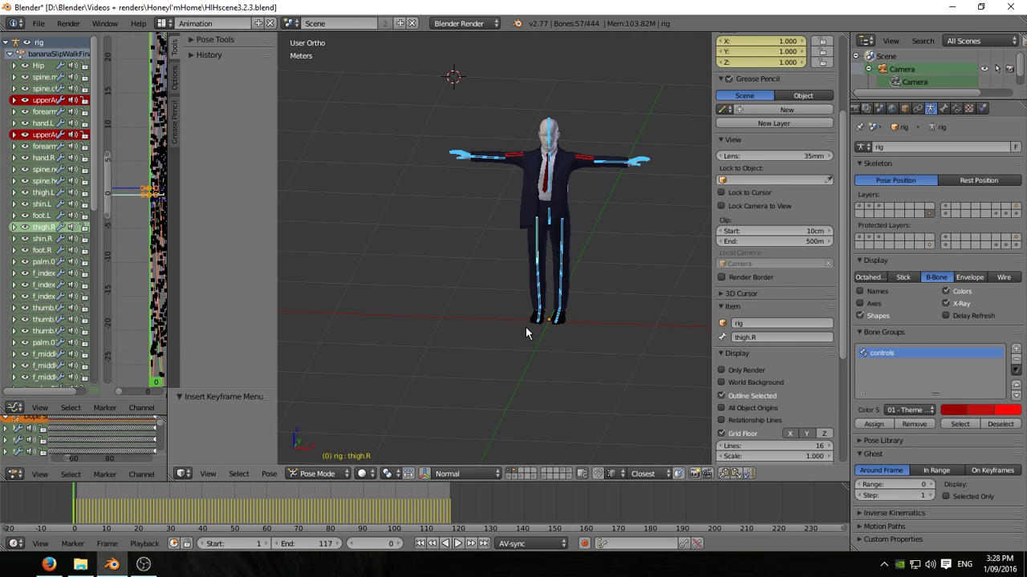
pyautogui.scroll(2, 579, 297)
pyautogui.scroll(-2, 583, 289)
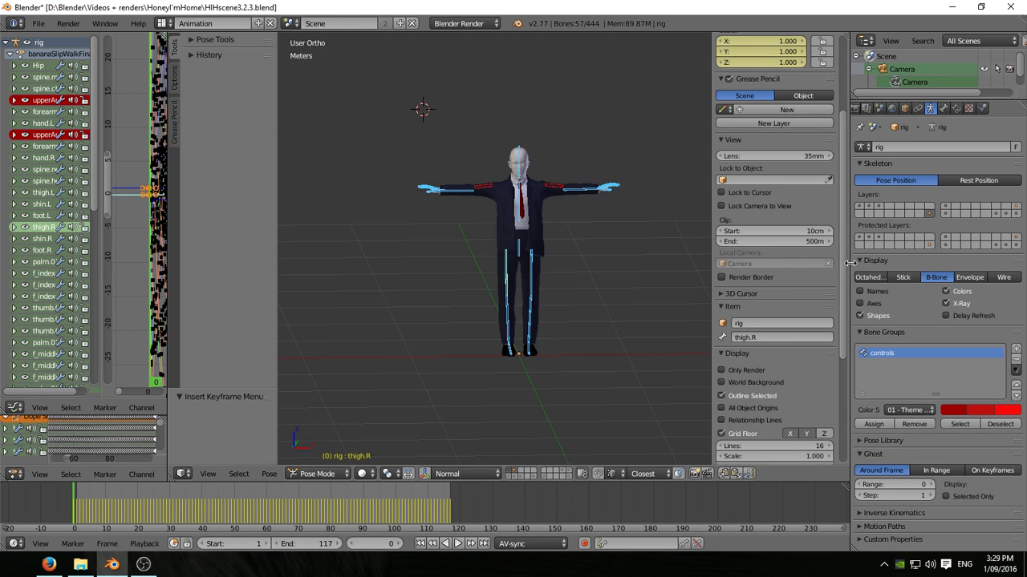
pyautogui.moveTo(850, 289); pyautogui.dragTo(892, 289)
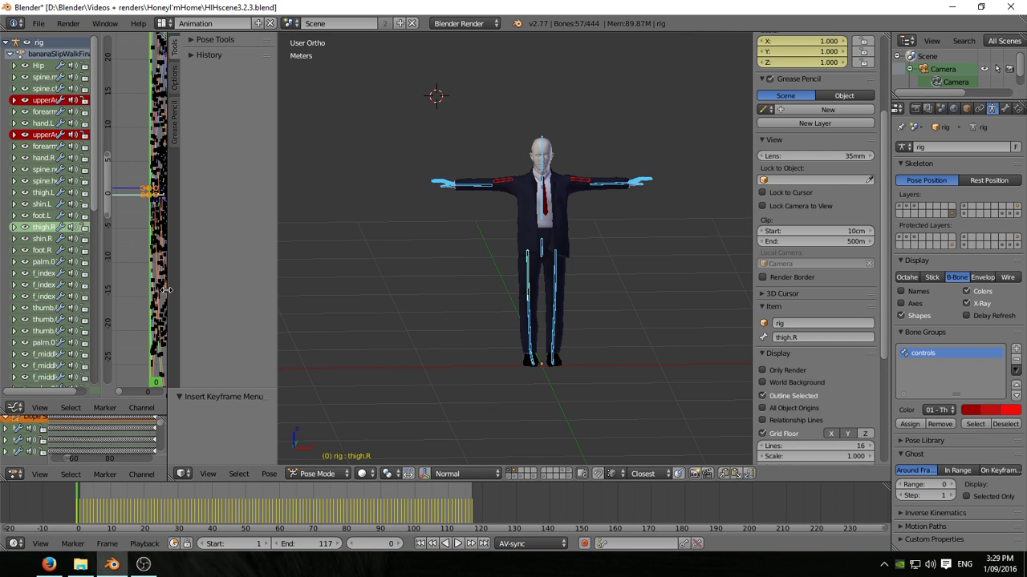
pyautogui.moveTo(166, 290); pyautogui.dragTo(506, 290)
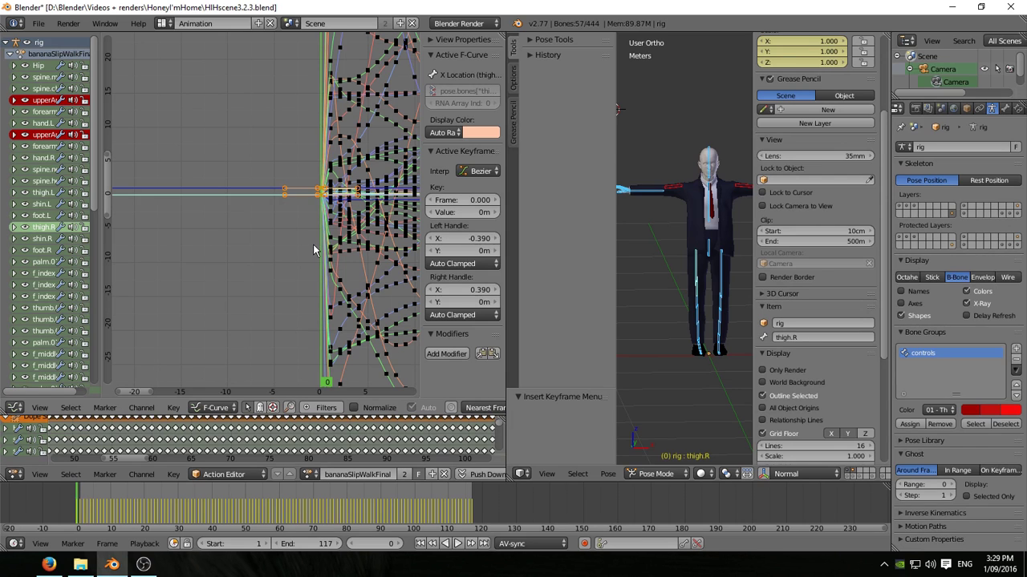
# Step: In the Graph Editor, select all keys except the frame-0 T-pose keys
pyautogui.press('Home')
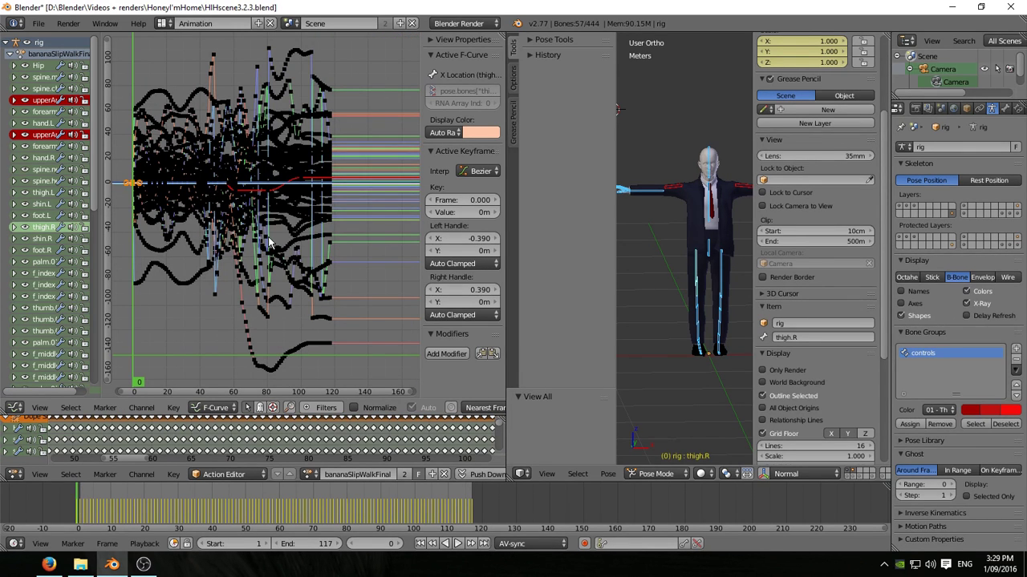
pyautogui.moveTo(297, 231); pyautogui.dragTo(383, 232, button='middle')
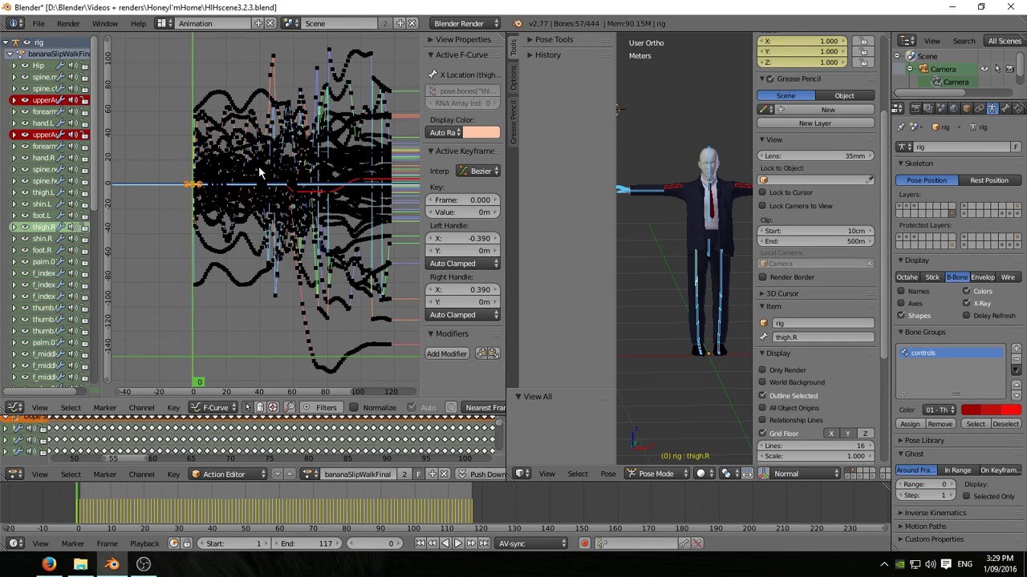
pyautogui.press('a')
pyautogui.moveTo(224, 269); pyautogui.dragTo(293, 290, button='middle')
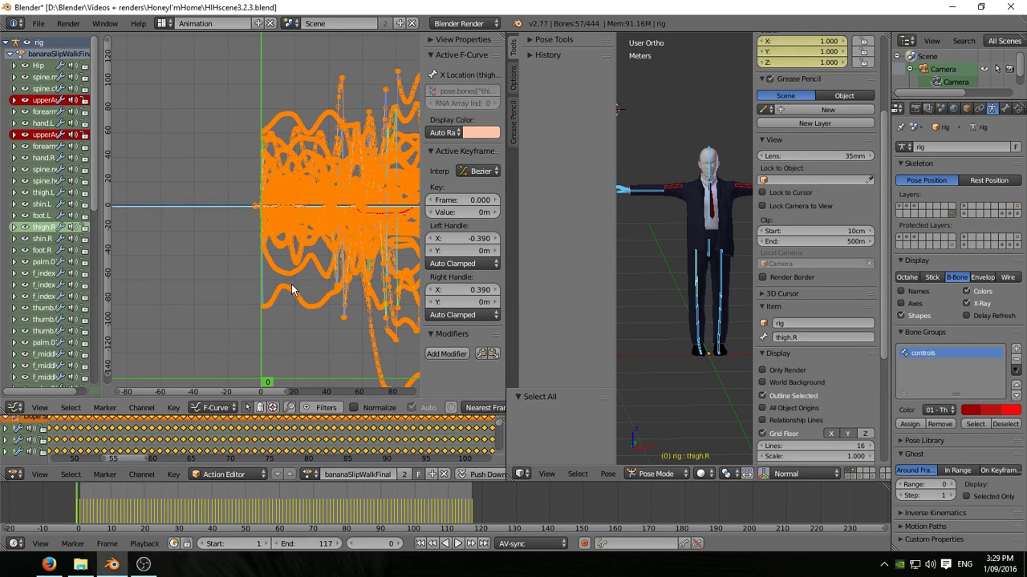
pyautogui.scroll(8, 259, 249)
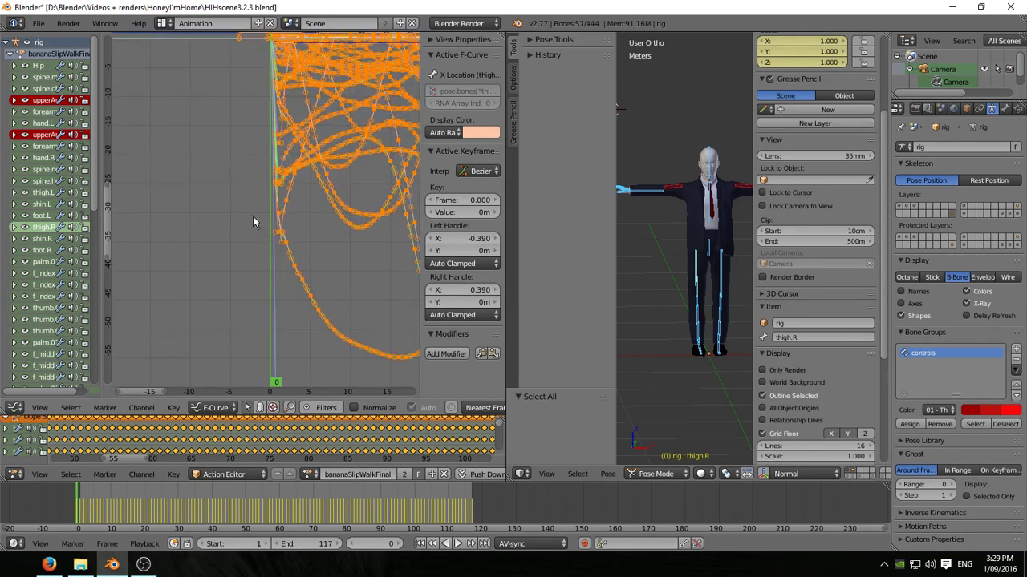
pyautogui.keyDown('ctrl'); pyautogui.moveTo(253, 215); pyautogui.dragTo(222, 188, button='middle'); pyautogui.keyUp('ctrl')
pyautogui.press('b')
pyautogui.moveTo(226, 134); pyautogui.dragTo(270, 202)
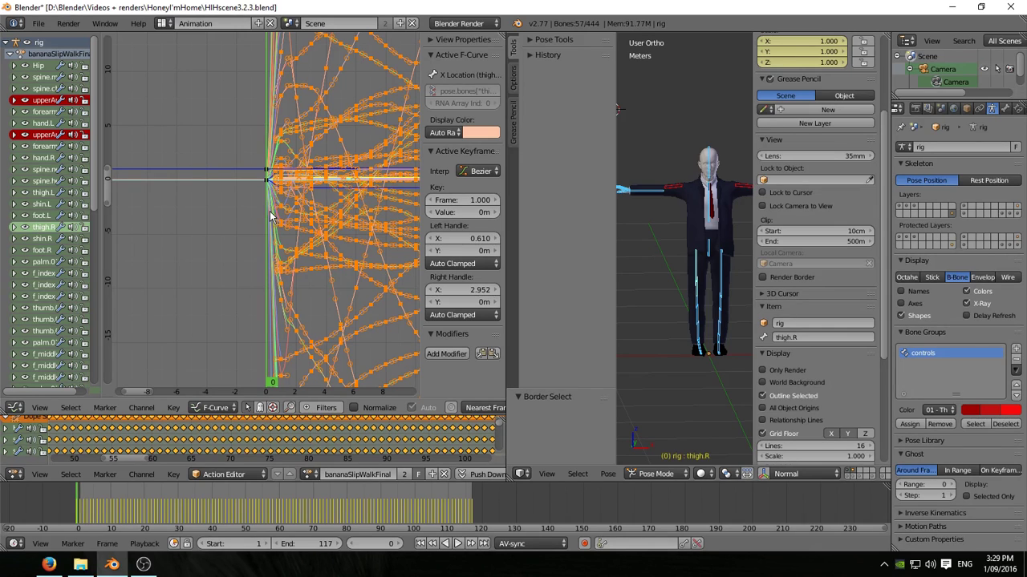
pyautogui.scroll(-3, 301, 282)
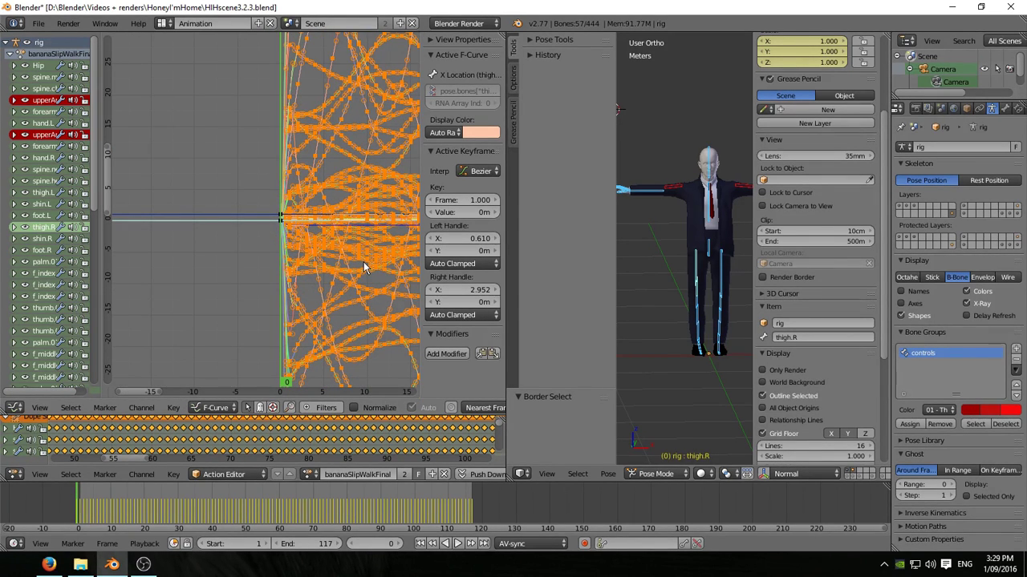
# Step: Move the selected walk keys 20 frames later along X
pyautogui.press('Home')
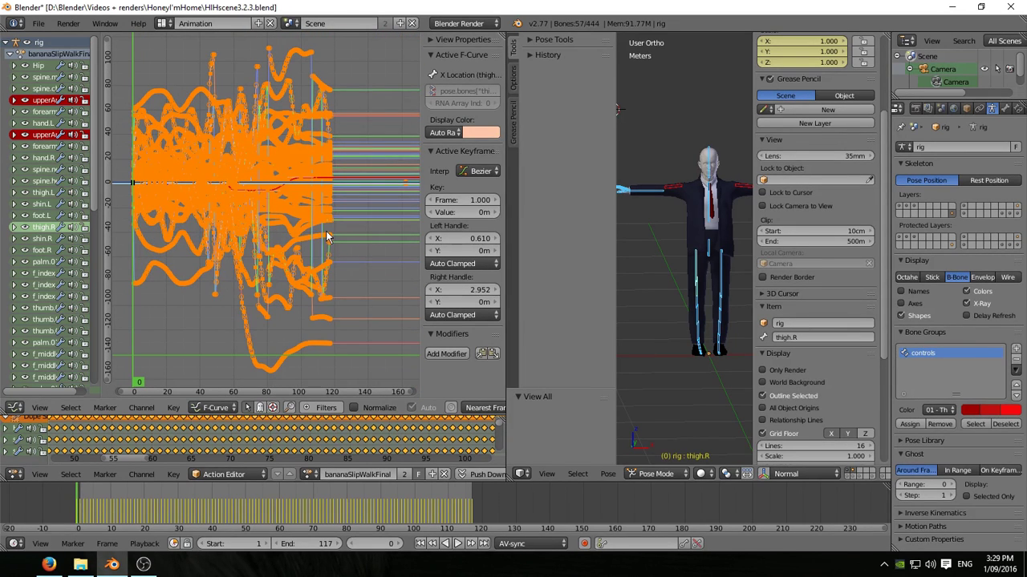
pyautogui.write('g')
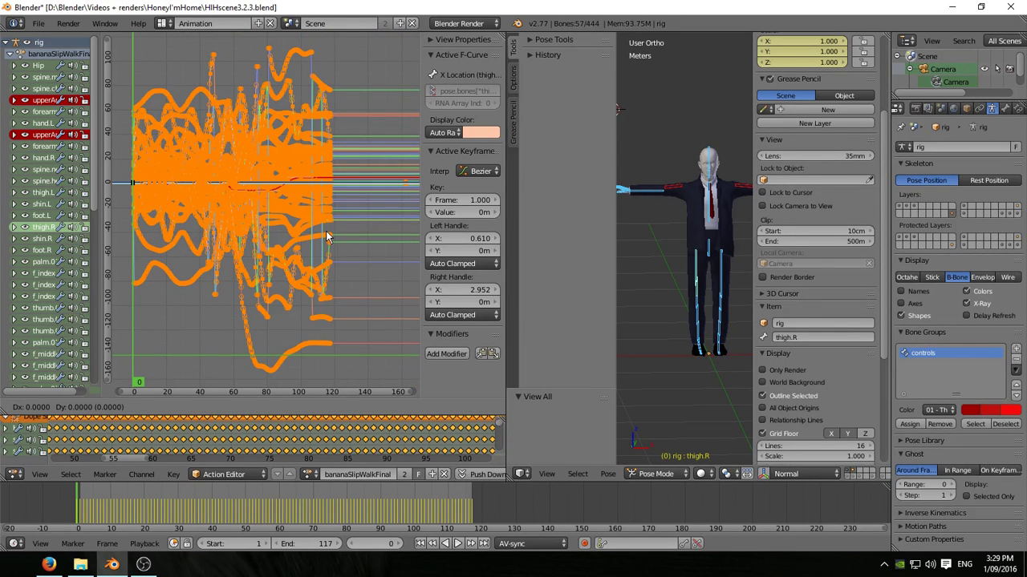
pyautogui.write('x20')
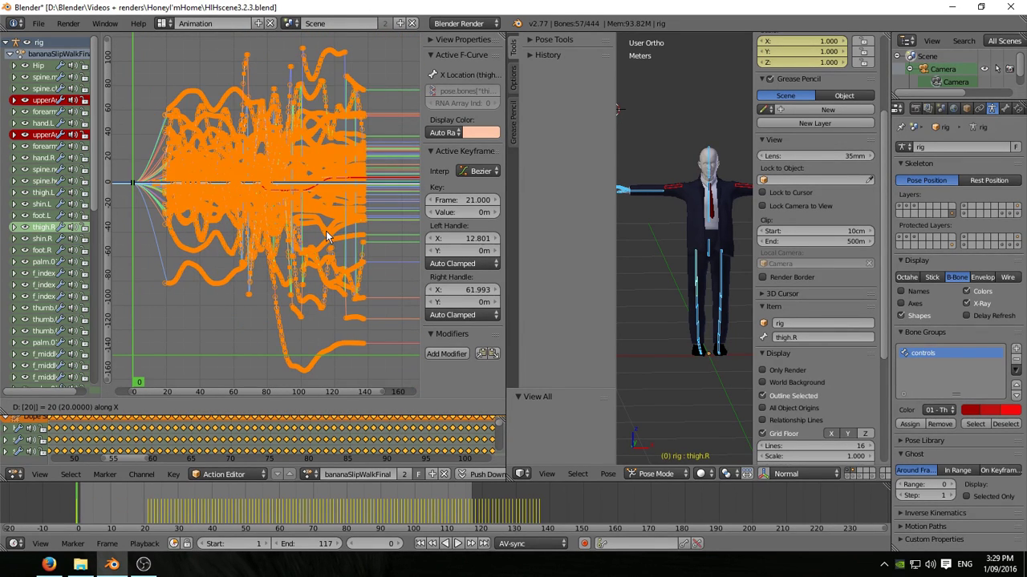
pyautogui.press('Return')
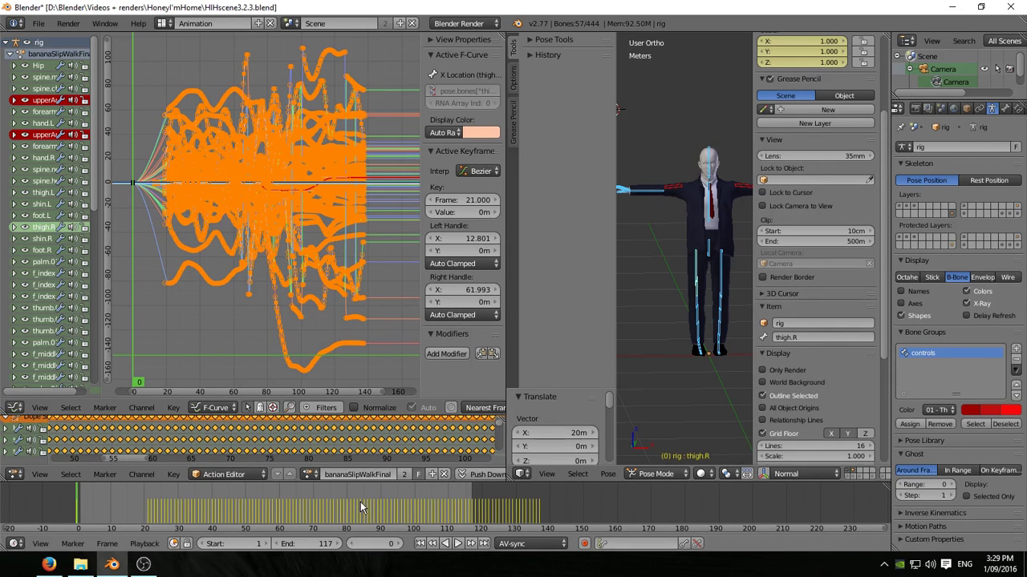
# Step: Make frame 137 the scene end frame, return to frame 1, and widen the 3D view
pyautogui.click(539, 517)
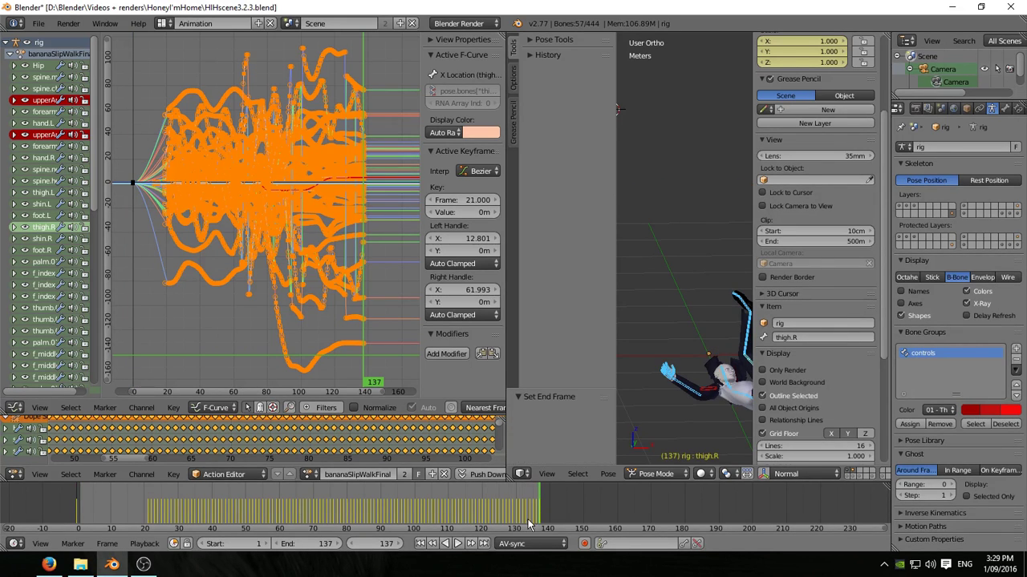
pyautogui.press('e')
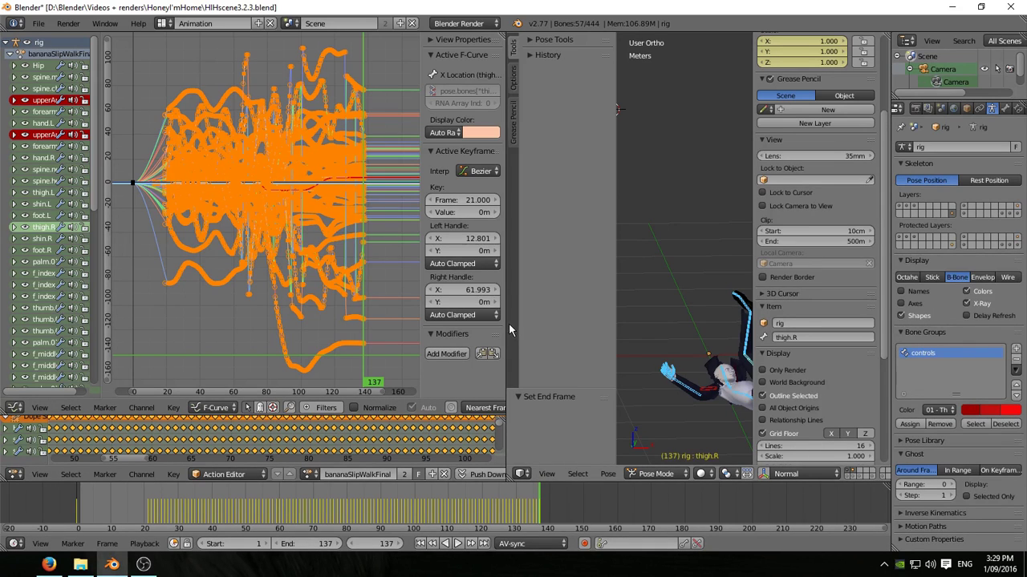
pyautogui.click(419, 544)
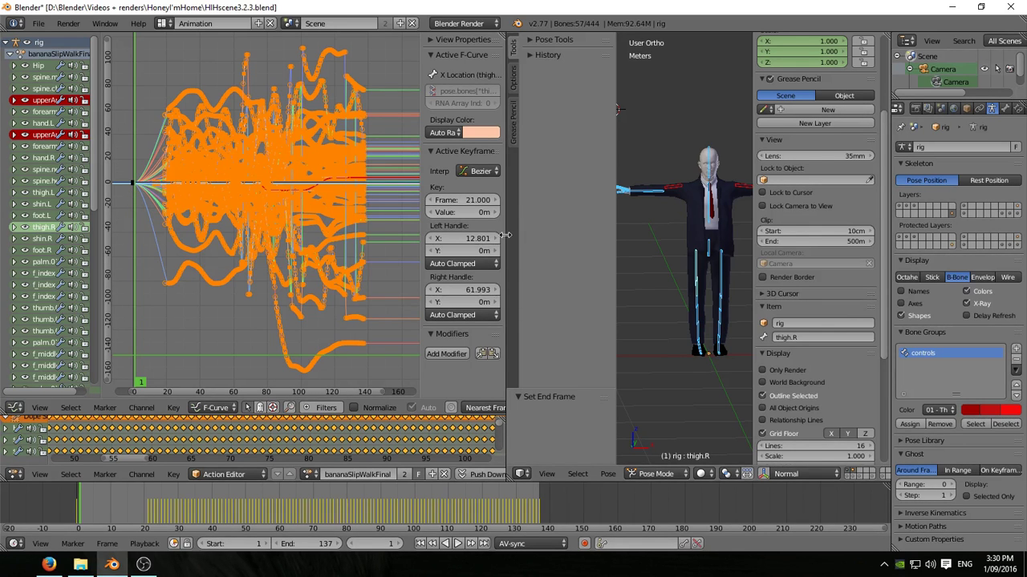
pyautogui.moveTo(505, 234); pyautogui.dragTo(173, 234)
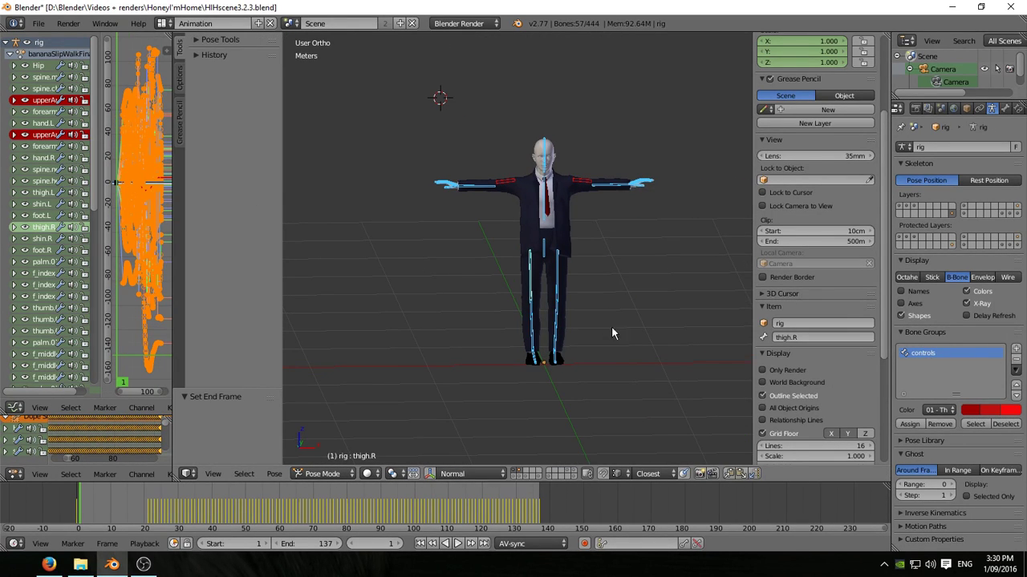
# Step: Play the walk from frame 1 twice, stopping each time, then show the proxy mesh layer
pyautogui.moveTo(611, 333); pyautogui.dragTo(598, 300, button='middle')
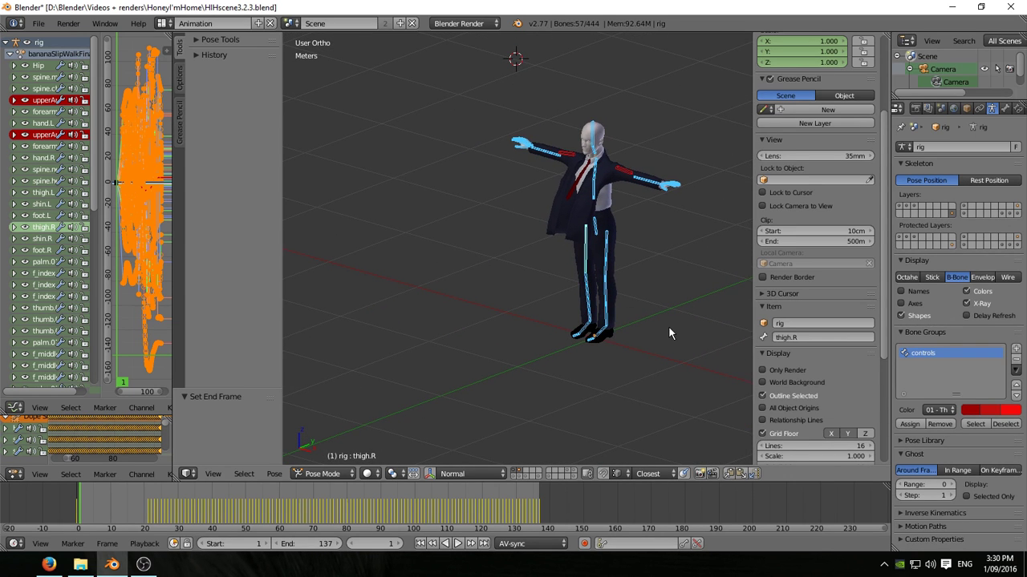
pyautogui.hotkey('alt', 'a')
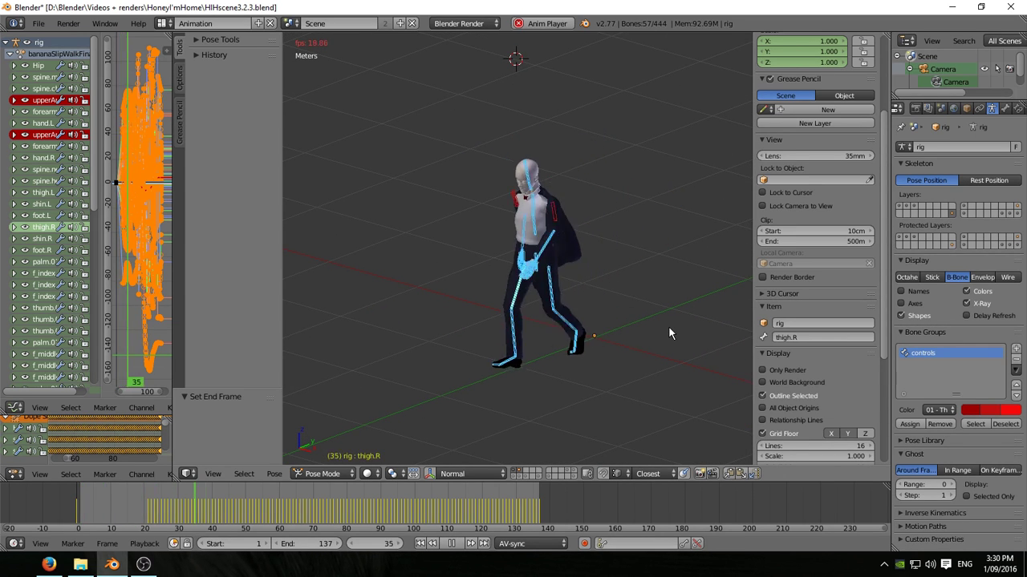
pyautogui.press('Escape')
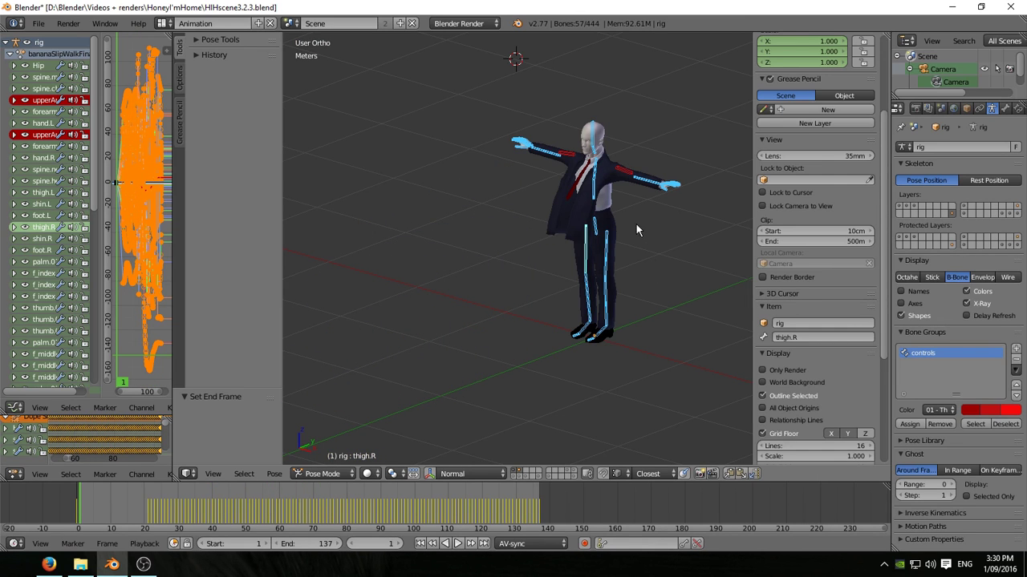
pyautogui.hotkey('alt', 'a')
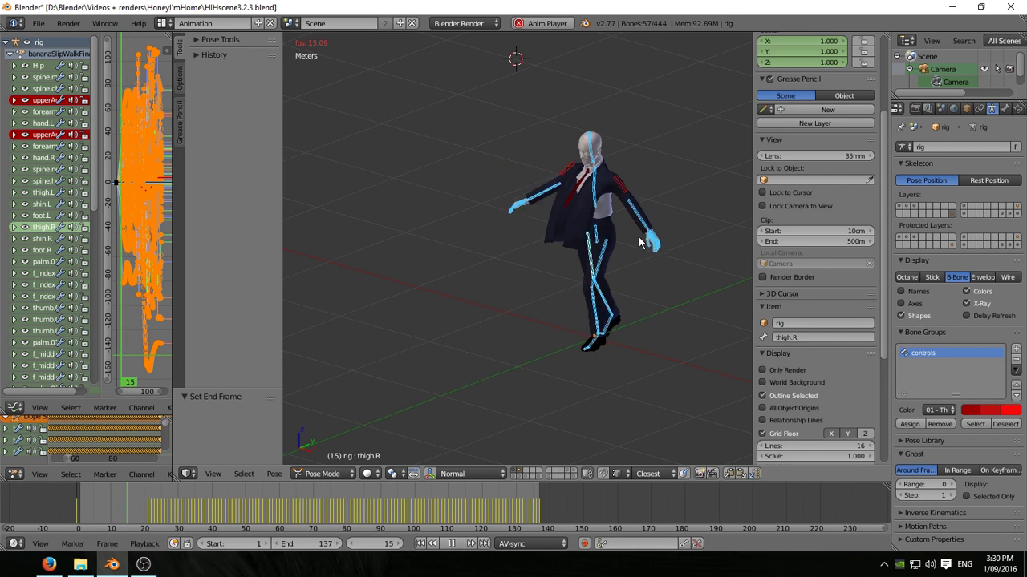
pyautogui.press('Escape')
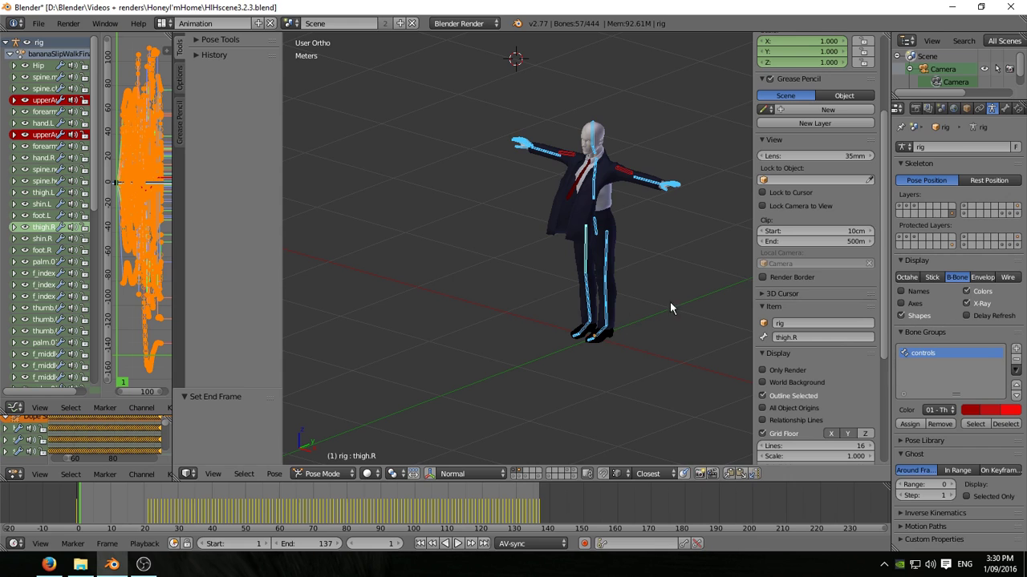
pyautogui.click(515, 475)
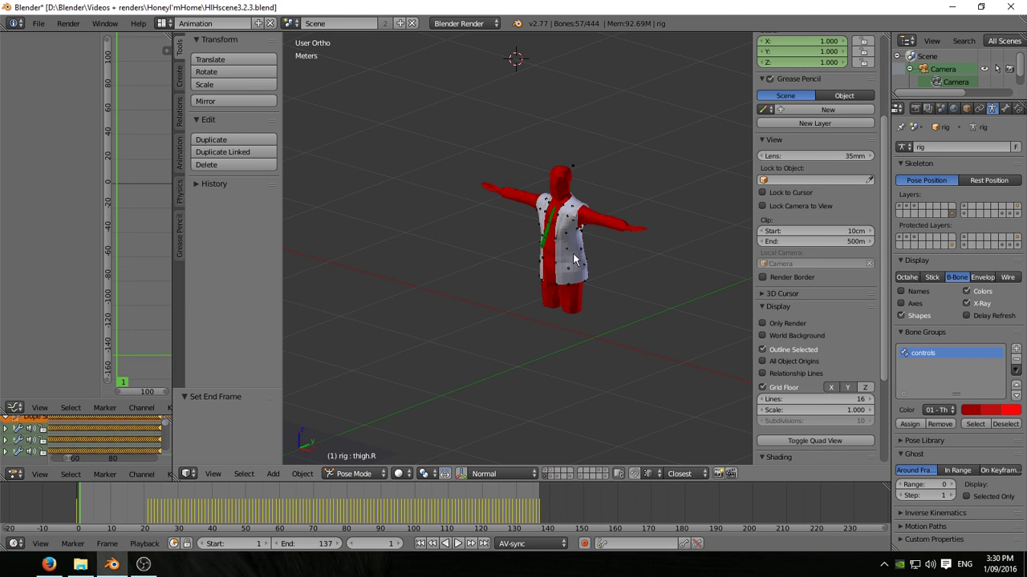
# Step: Check proxyJacket's cloth physics settings, then select ProxyBody to check its collision
pyautogui.rightClick(566, 229)
pyautogui.scroll(4, 558, 295)
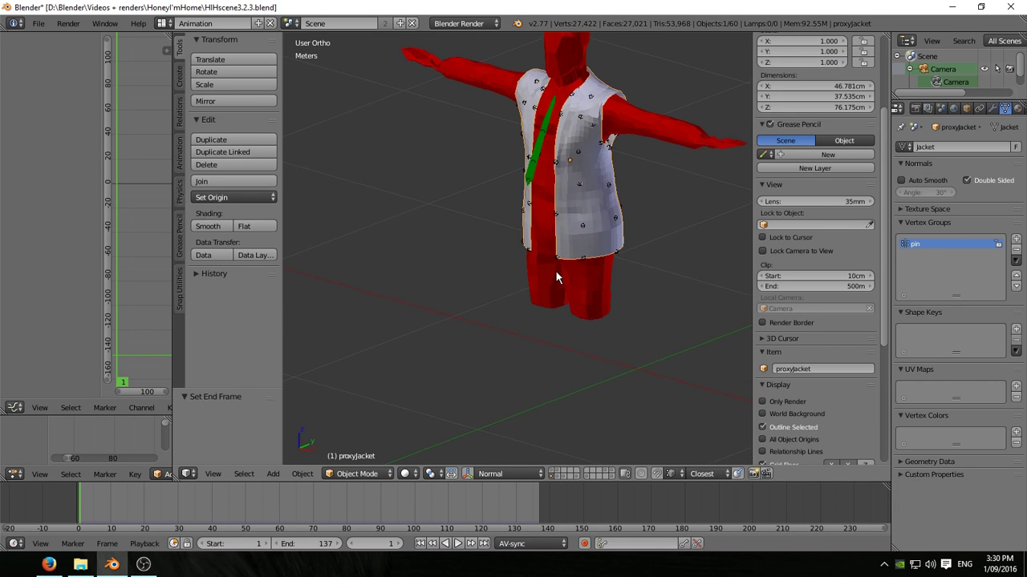
pyautogui.scroll(-1, 555, 270)
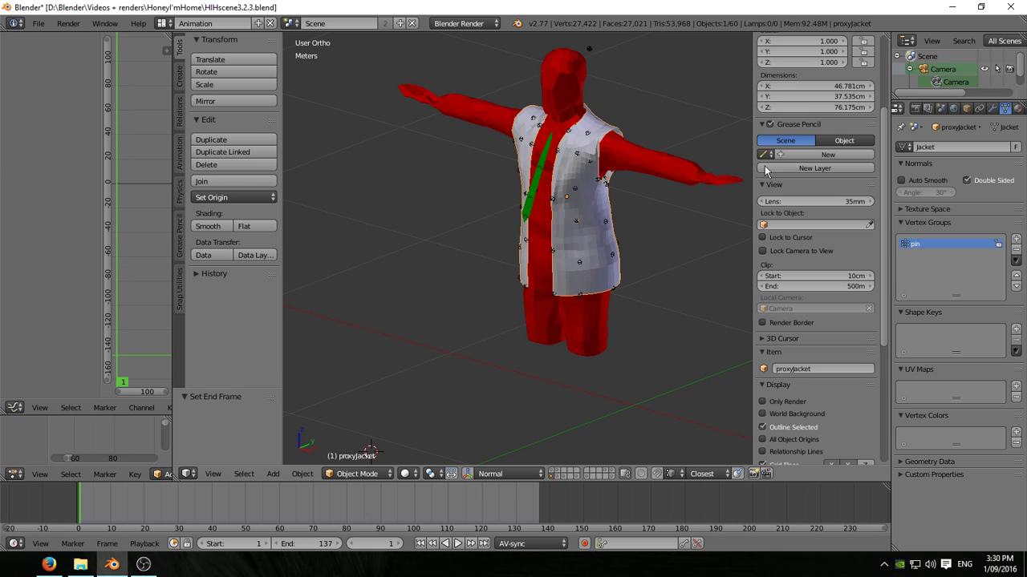
pyautogui.moveTo(891, 201); pyautogui.dragTo(844, 206)
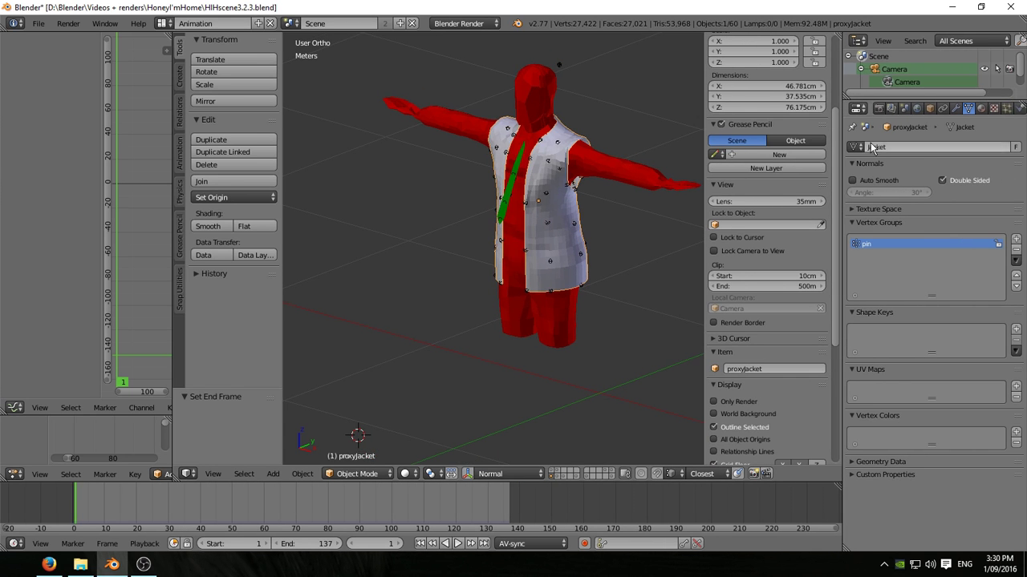
pyautogui.click(1019, 109)
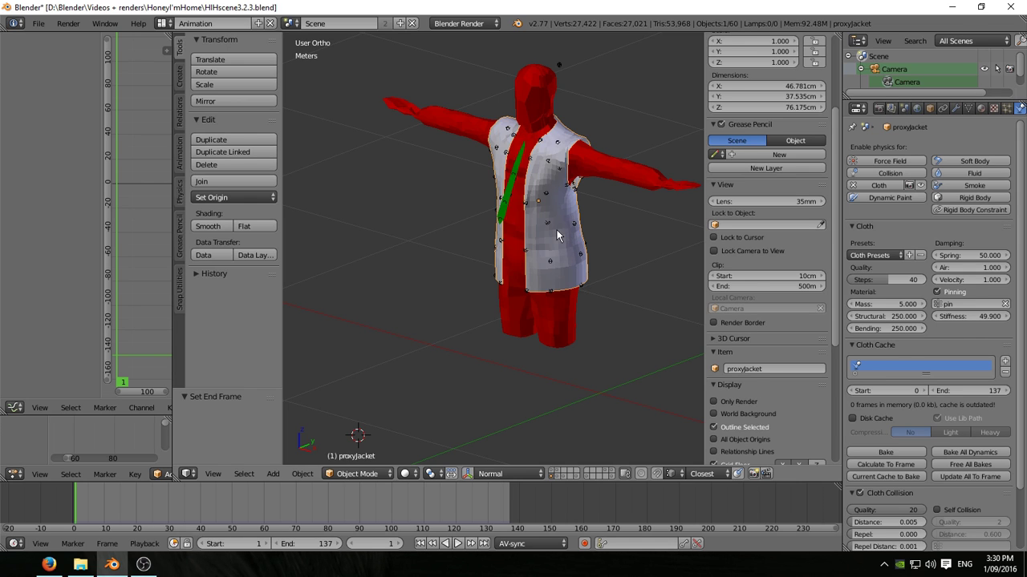
pyautogui.rightClick(616, 162)
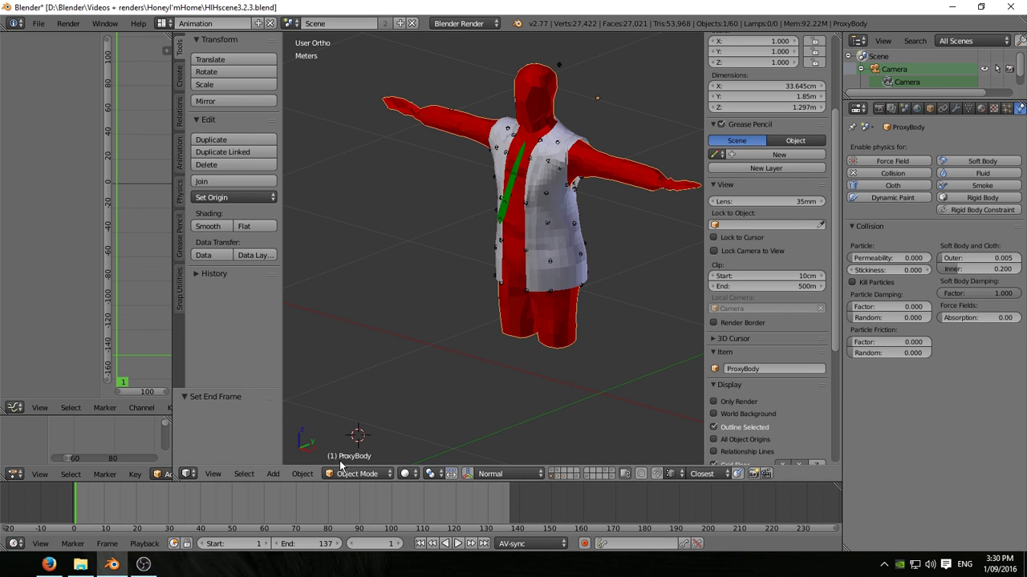
# Step: Show rigProxy and the suited character's bones side by side, selecting upperArmCntrl.l
pyautogui.keyDown('shift'); pyautogui.click(555, 476); pyautogui.keyUp('shift')
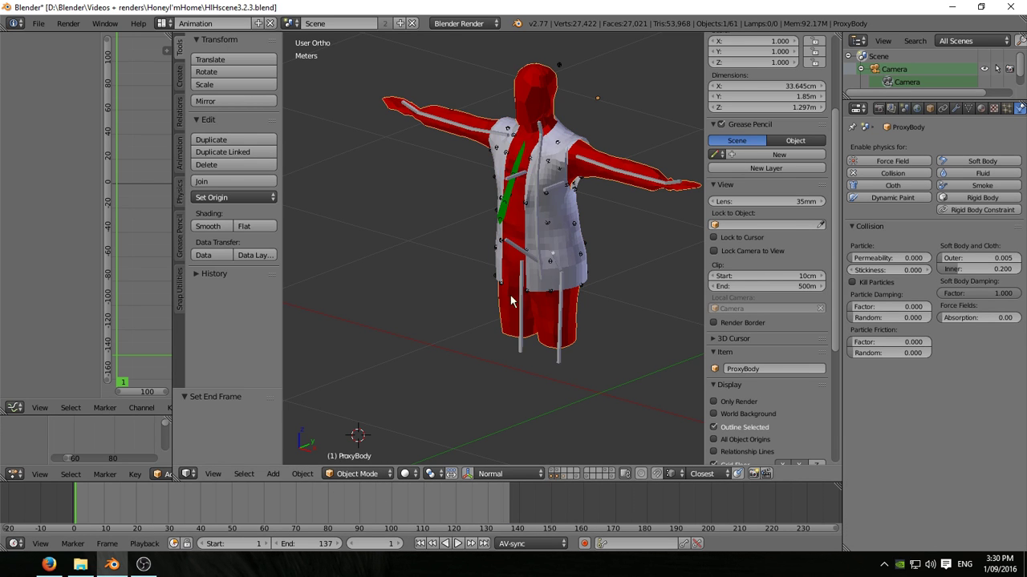
pyautogui.rightClick(589, 166)
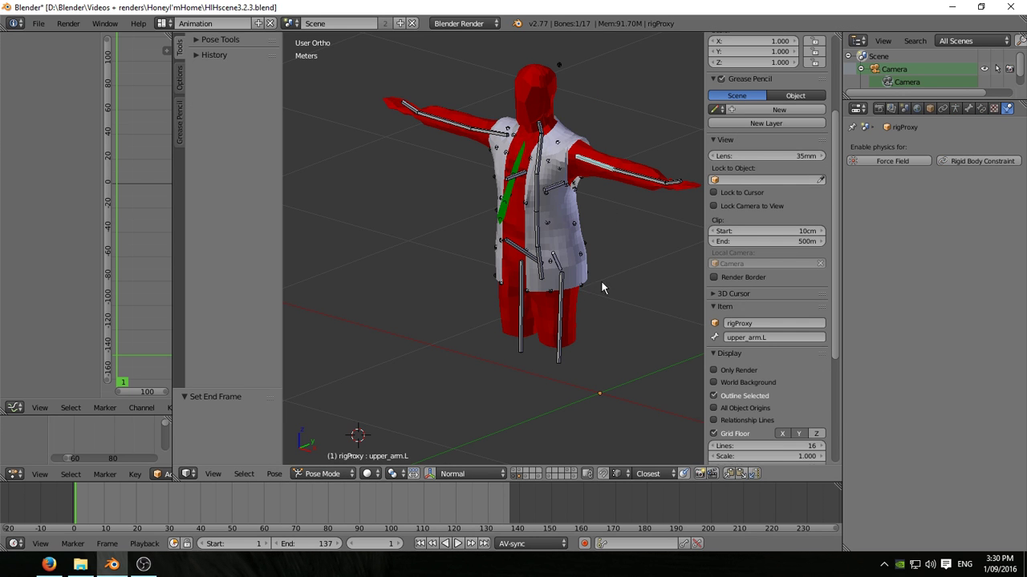
pyautogui.moveTo(613, 285); pyautogui.dragTo(458, 363, button='middle')
pyautogui.keyDown('shift'); pyautogui.click(515, 473); pyautogui.keyUp('shift')
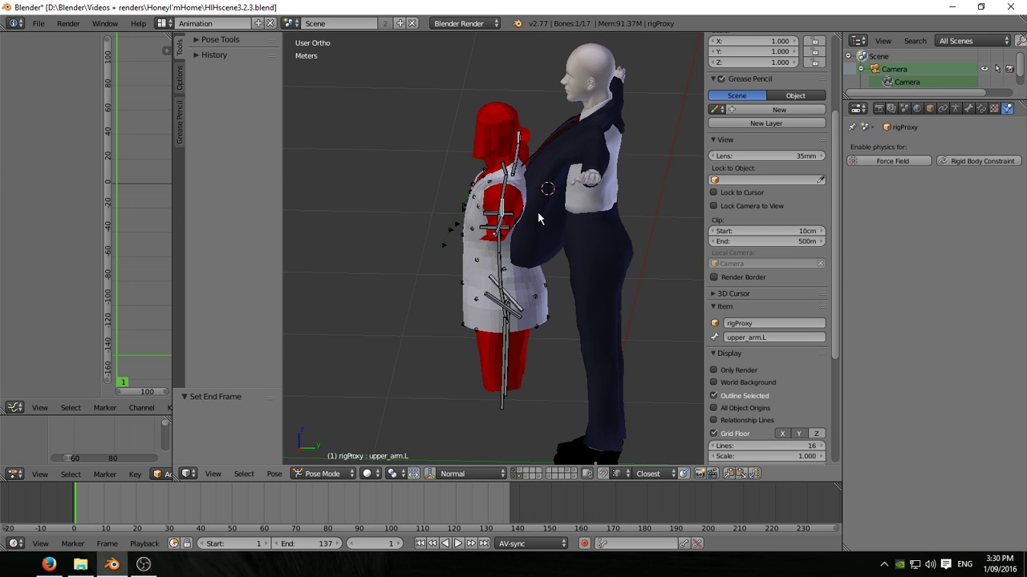
pyautogui.keyDown('shift'); pyautogui.click(521, 474); pyautogui.keyUp('shift')
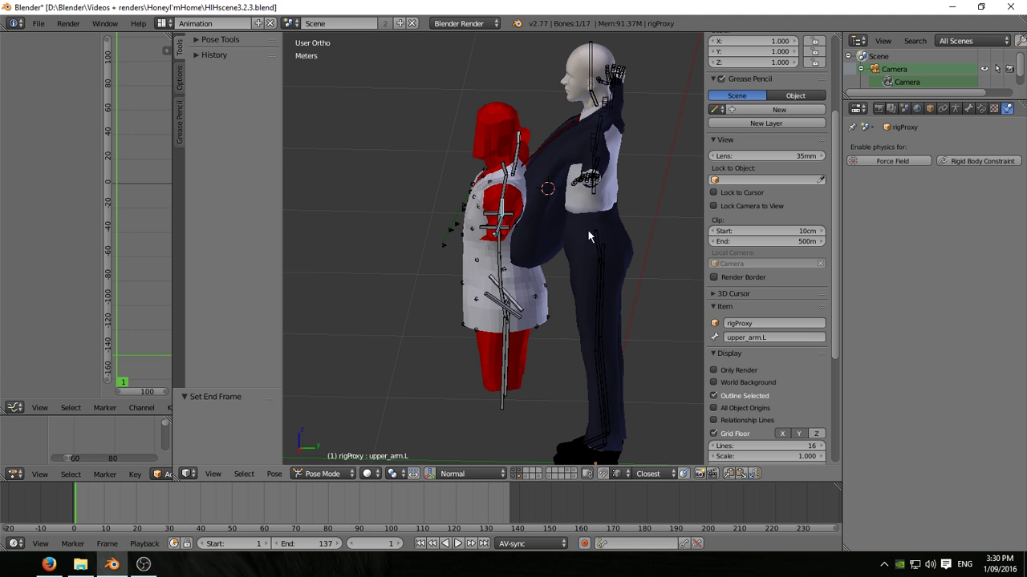
pyautogui.rightClick(599, 151)
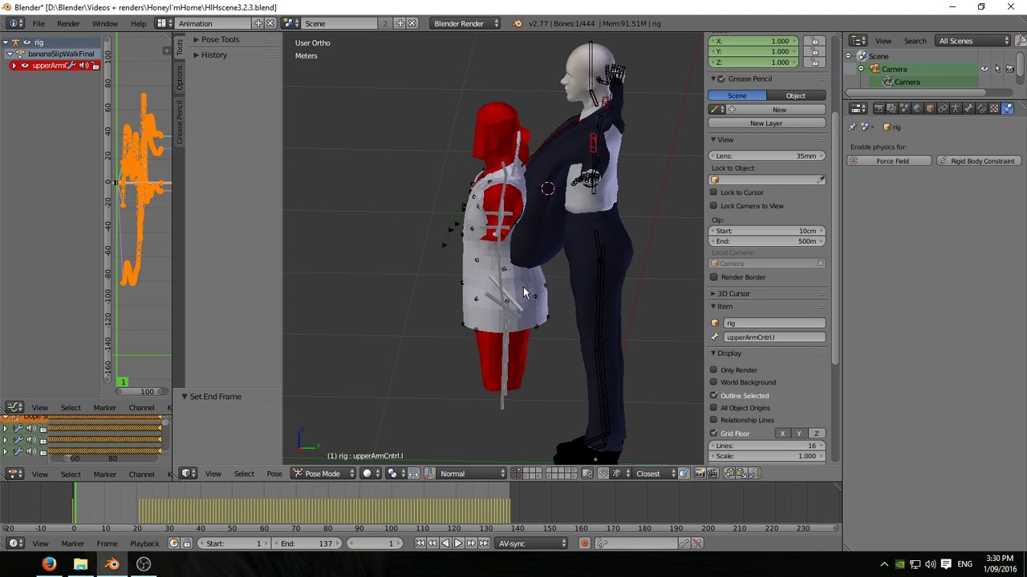
# Step: Reveal the deform bone layer, select DEF-underarmFrontBot.L, and view its IK constraint target
pyautogui.click(955, 109)
pyautogui.click(942, 213)
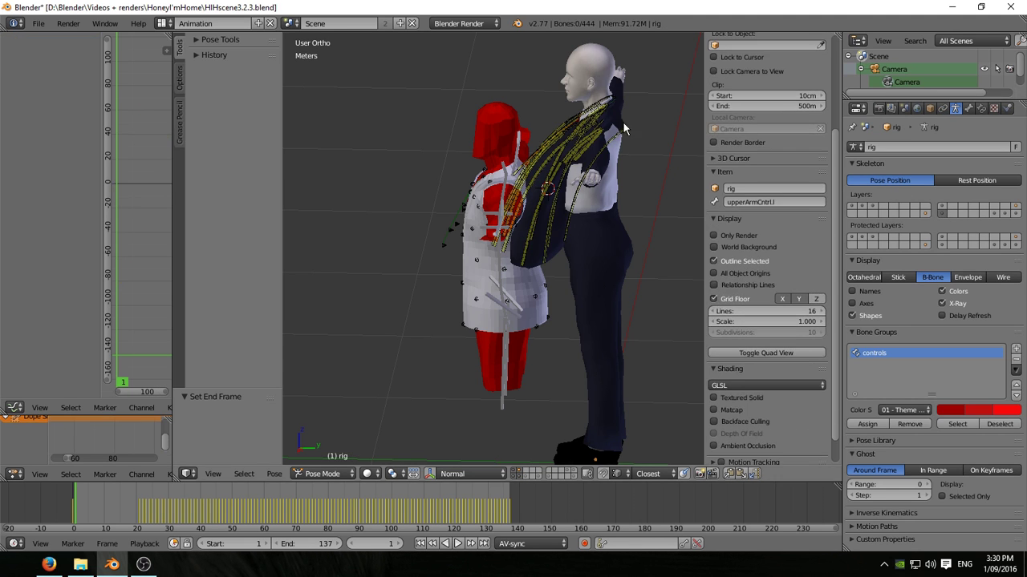
pyautogui.scroll(5, 520, 223)
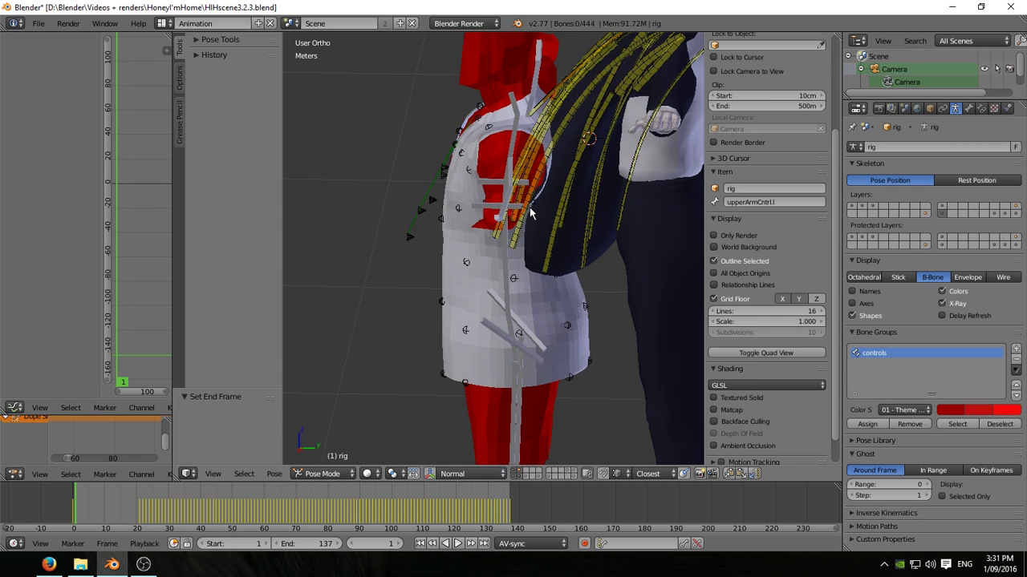
pyautogui.rightClick(530, 213)
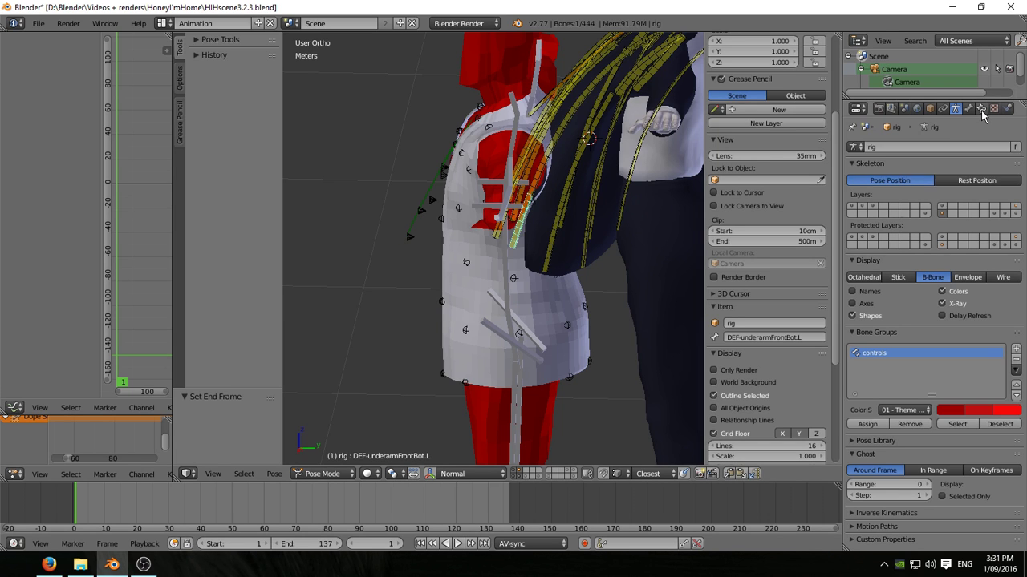
pyautogui.click(981, 110)
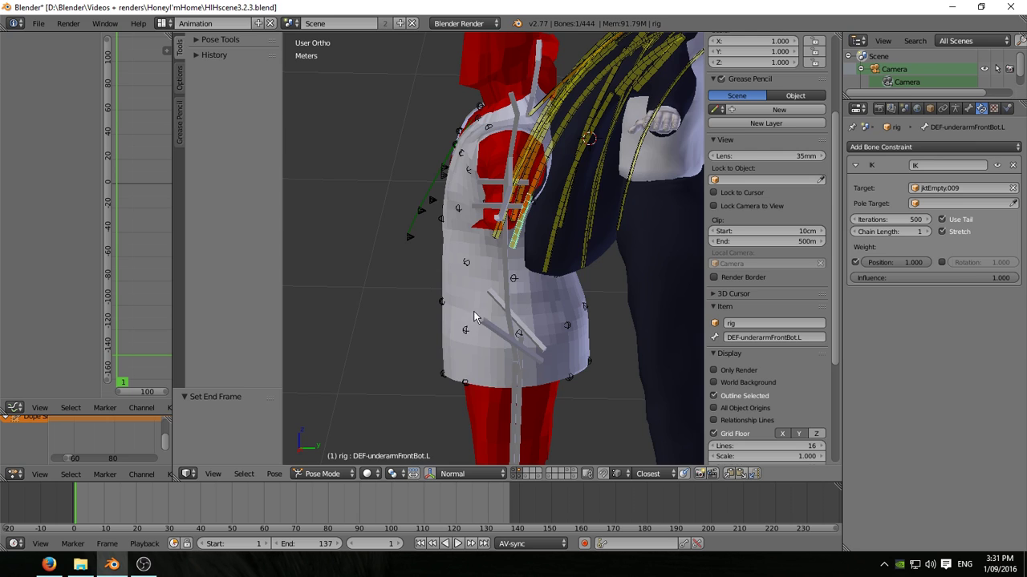
# Step: From a side view, select the jktEmpty.009 target empty on the jacket hem
pyautogui.moveTo(480, 308); pyautogui.dragTo(554, 293, button='middle')
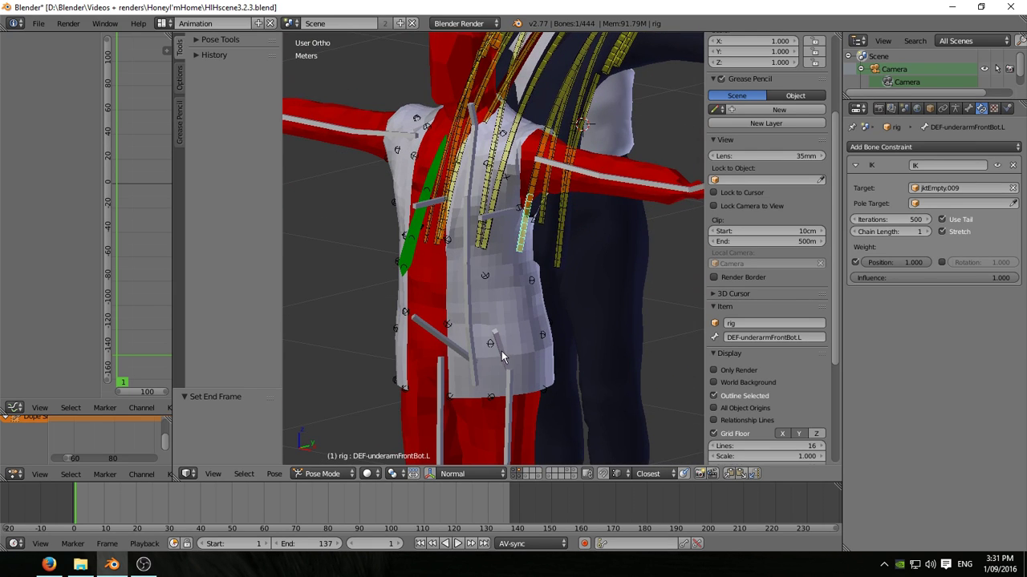
pyautogui.moveTo(501, 357); pyautogui.dragTo(396, 294, button='middle')
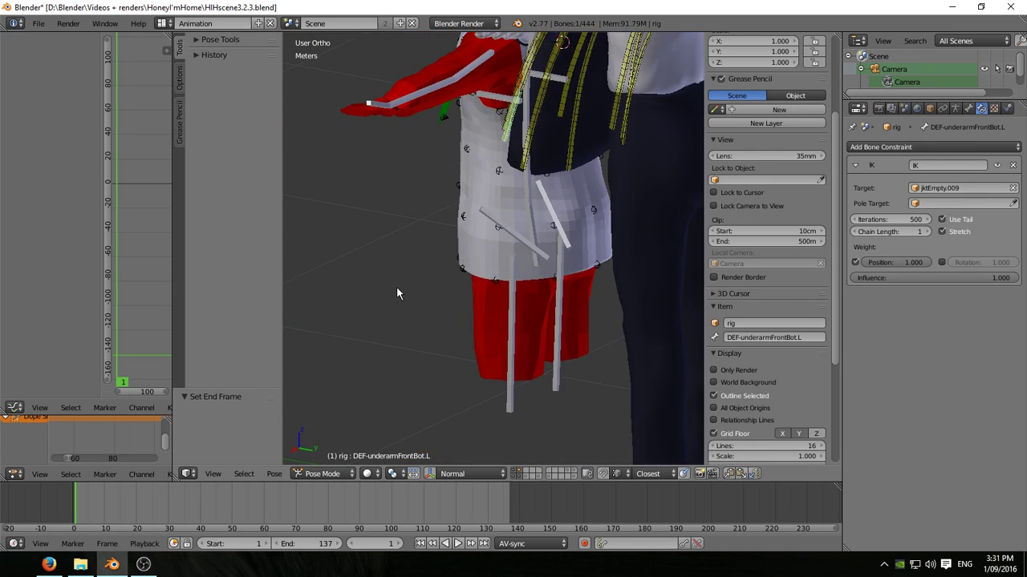
pyautogui.scroll(5, 521, 277)
pyautogui.rightClick(587, 237)
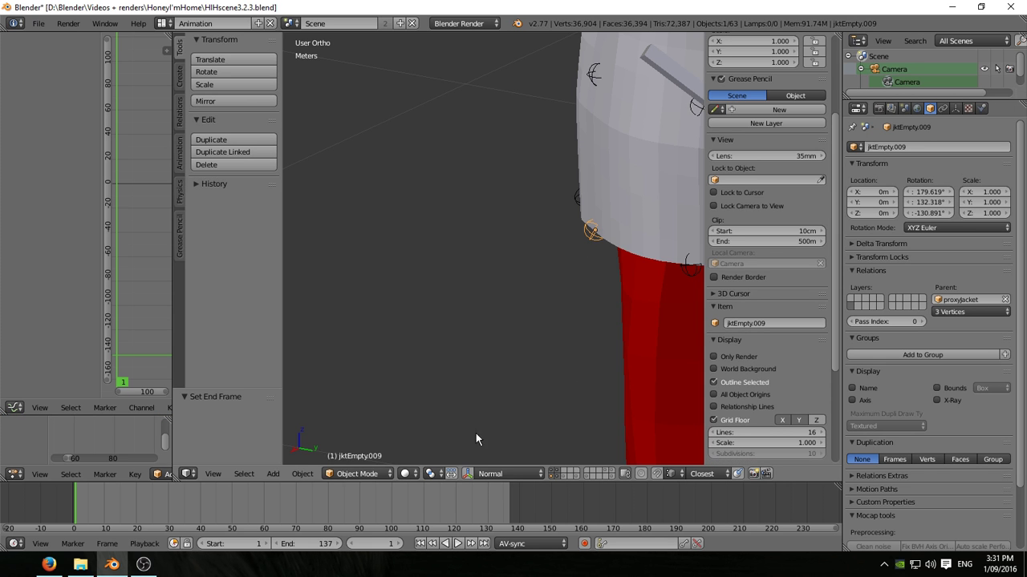
pyautogui.moveTo(492, 393); pyautogui.dragTo(420, 324, button='middle')
pyautogui.scroll(3, 411, 293)
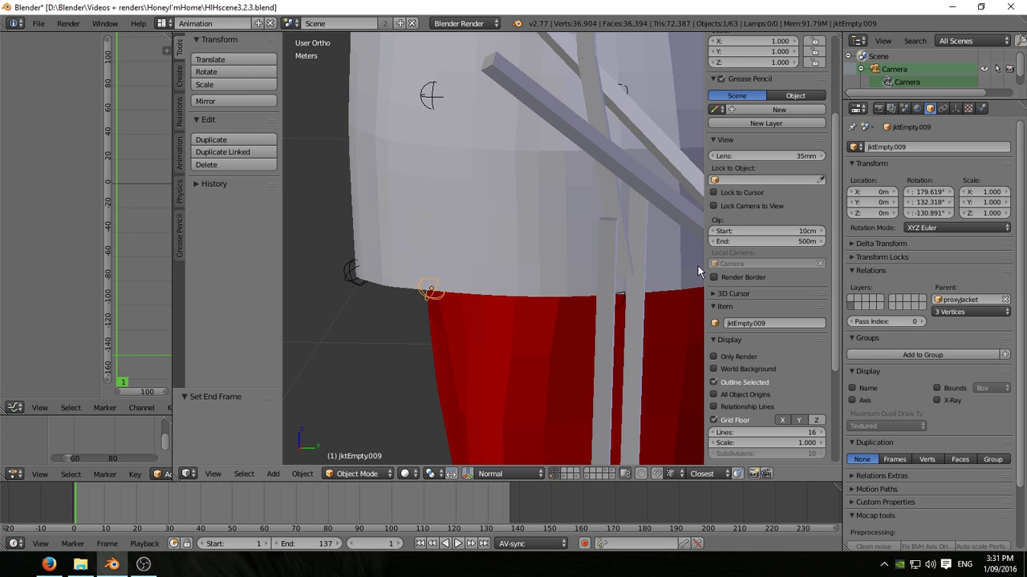
pyautogui.rightClick(451, 211)
pyautogui.press('Tab')
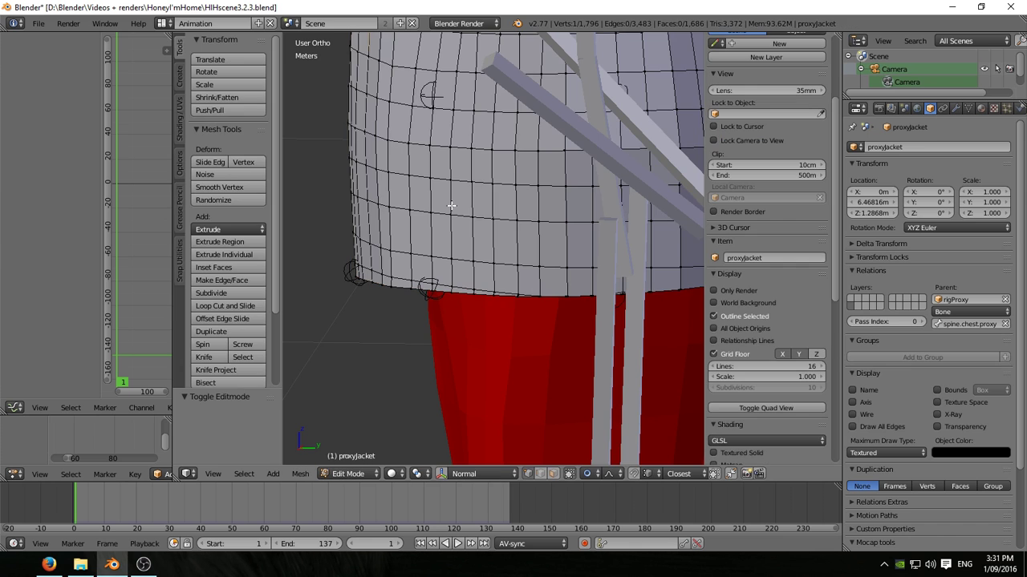
pyautogui.rightClick(451, 214)
pyautogui.press('g')
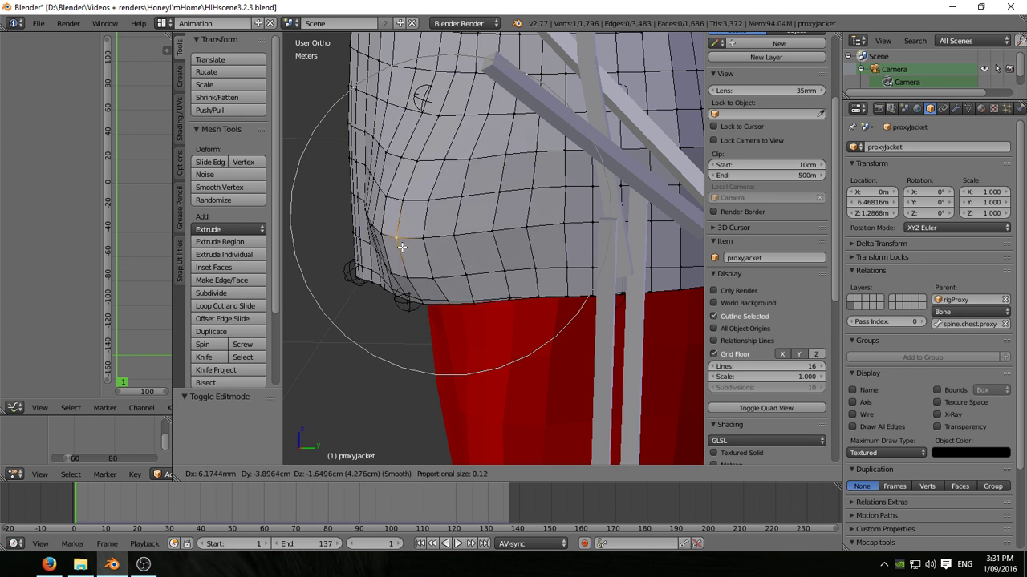
pyautogui.press('Escape')
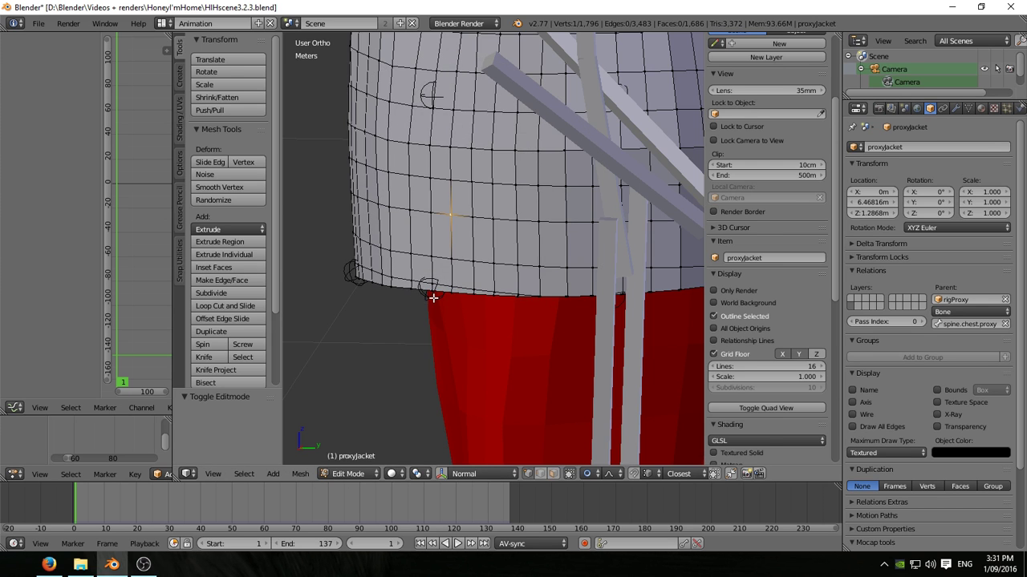
pyautogui.press('Tab')
pyautogui.rightClick(428, 298)
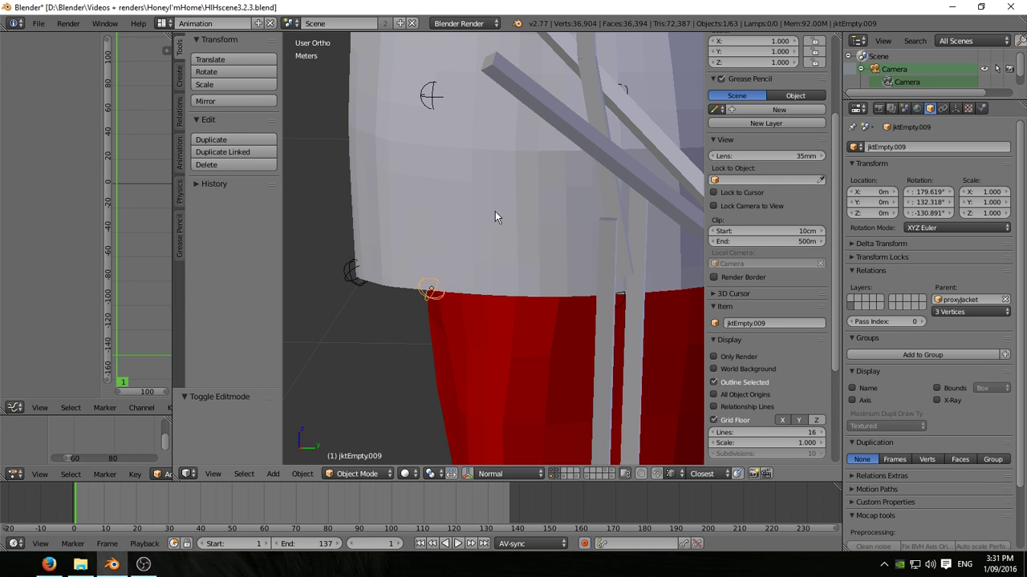
pyautogui.moveTo(489, 243); pyautogui.dragTo(418, 272, button='middle')
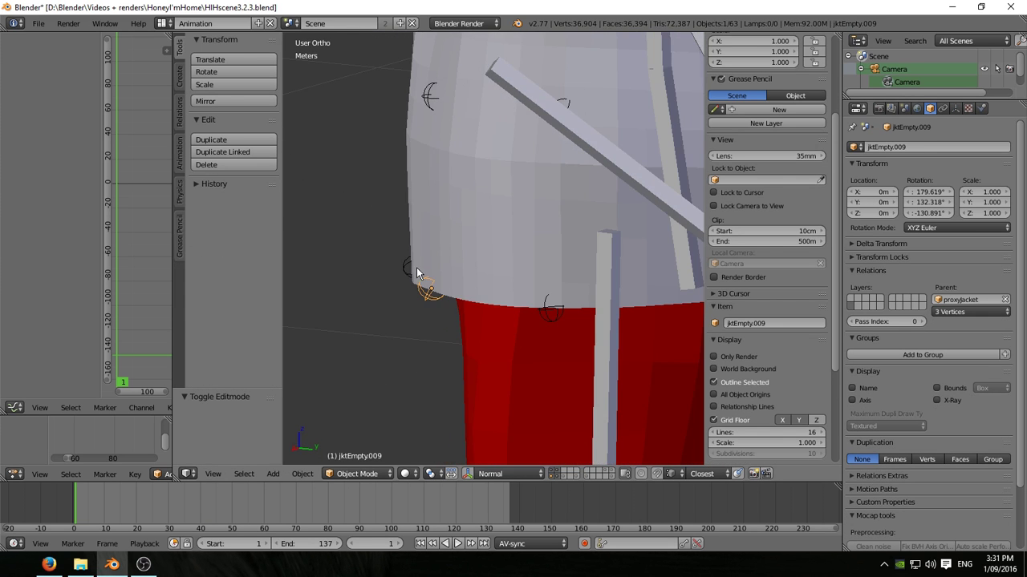
pyautogui.moveTo(447, 222); pyautogui.dragTo(627, 239, button='middle')
pyautogui.scroll(-5, 493, 183)
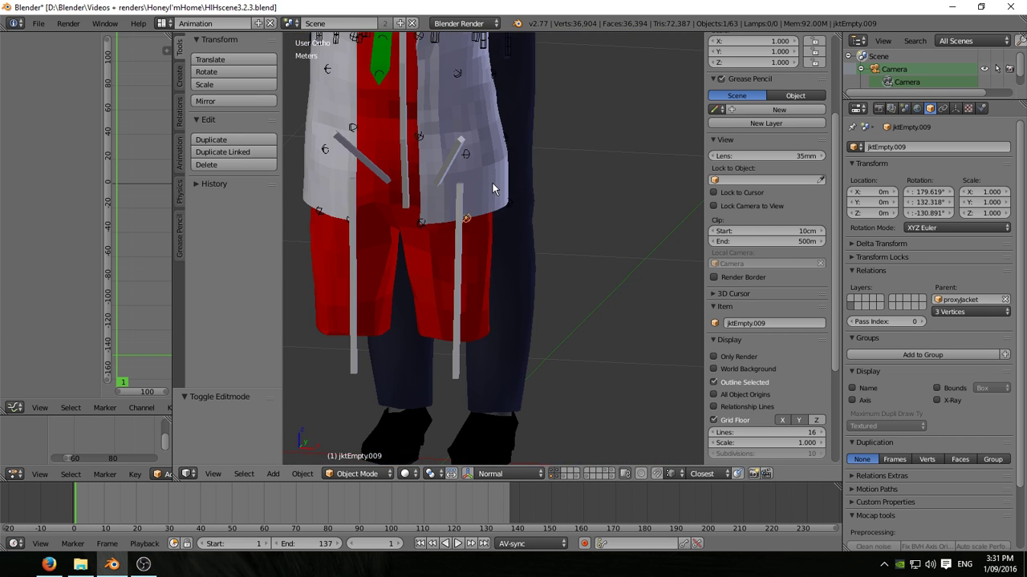
pyautogui.click(982, 108)
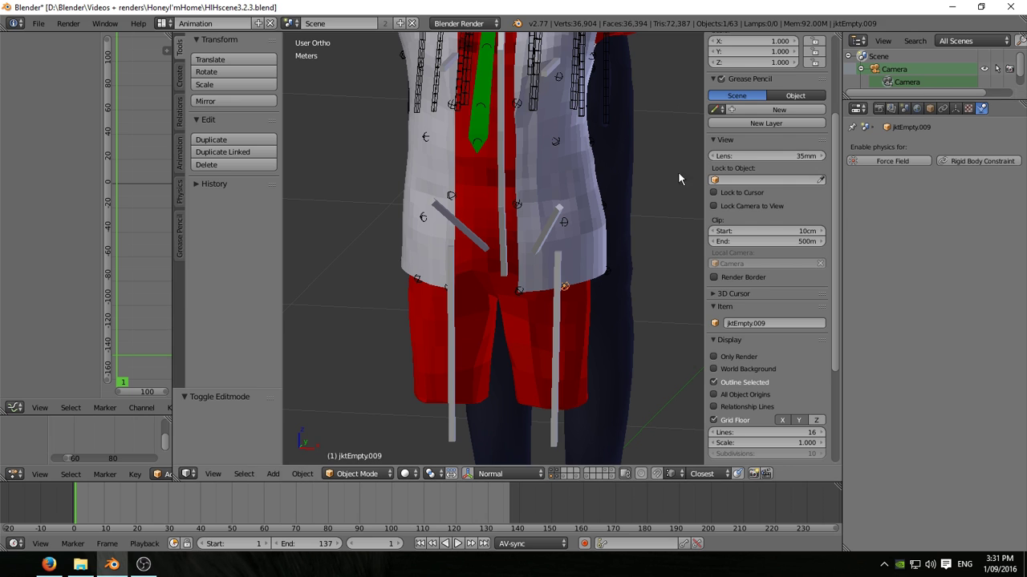
pyautogui.rightClick(598, 177)
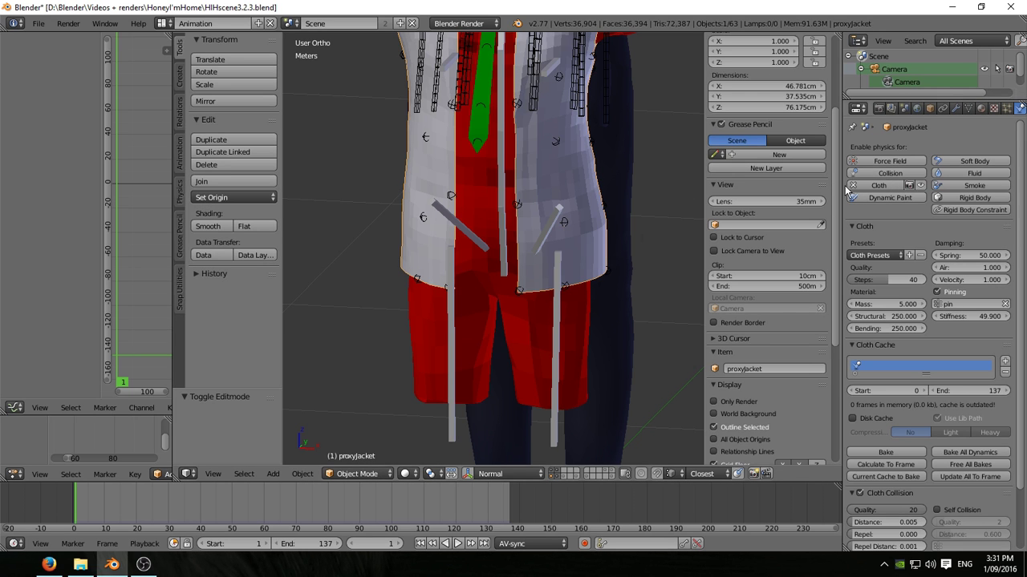
pyautogui.scroll(-2, 478, 269)
pyautogui.rightClick(509, 326)
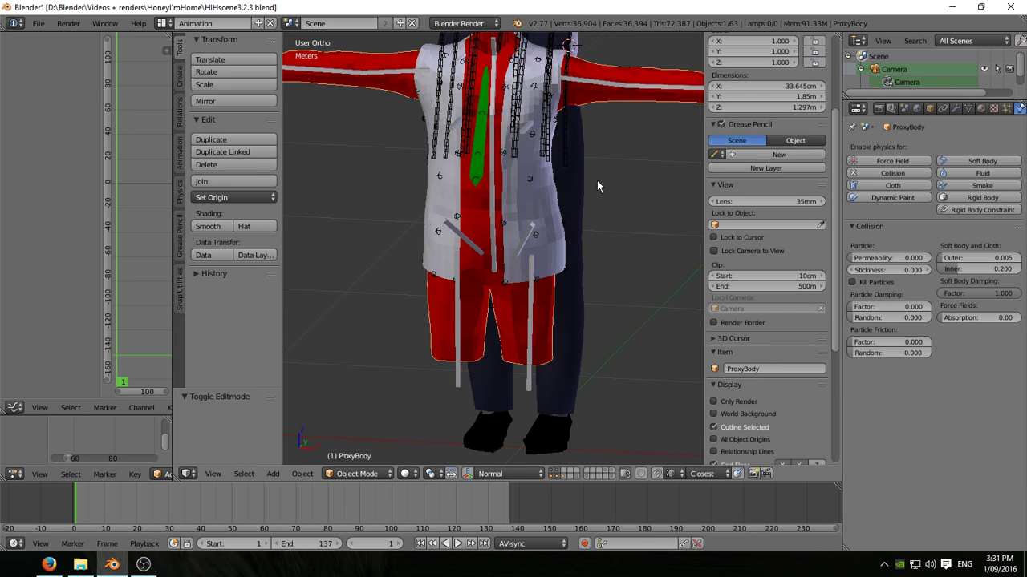
pyautogui.keyDown('shift'); pyautogui.moveTo(622, 159); pyautogui.dragTo(617, 223, button='middle'); pyautogui.keyUp('shift')
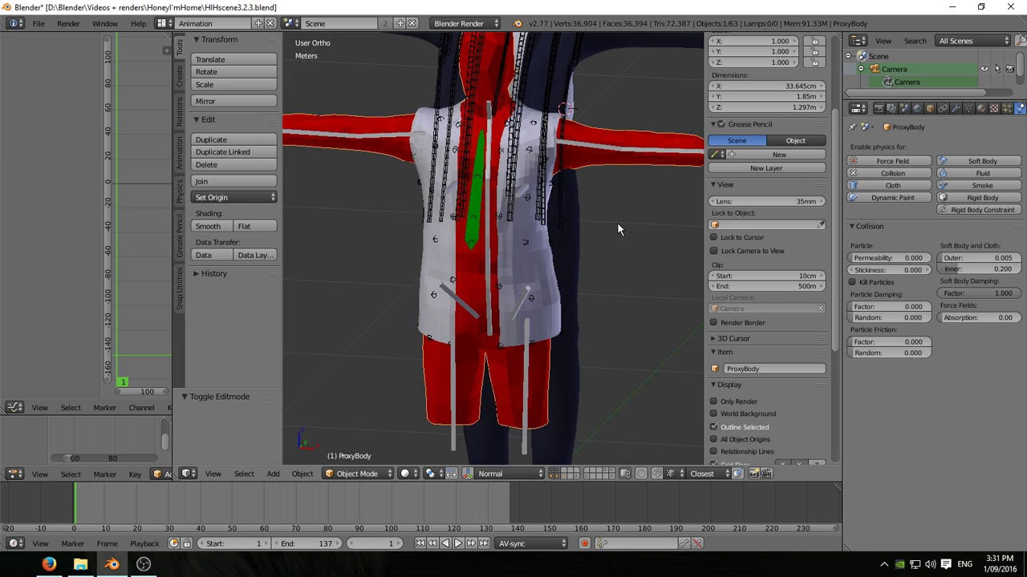
pyautogui.rightClick(607, 149)
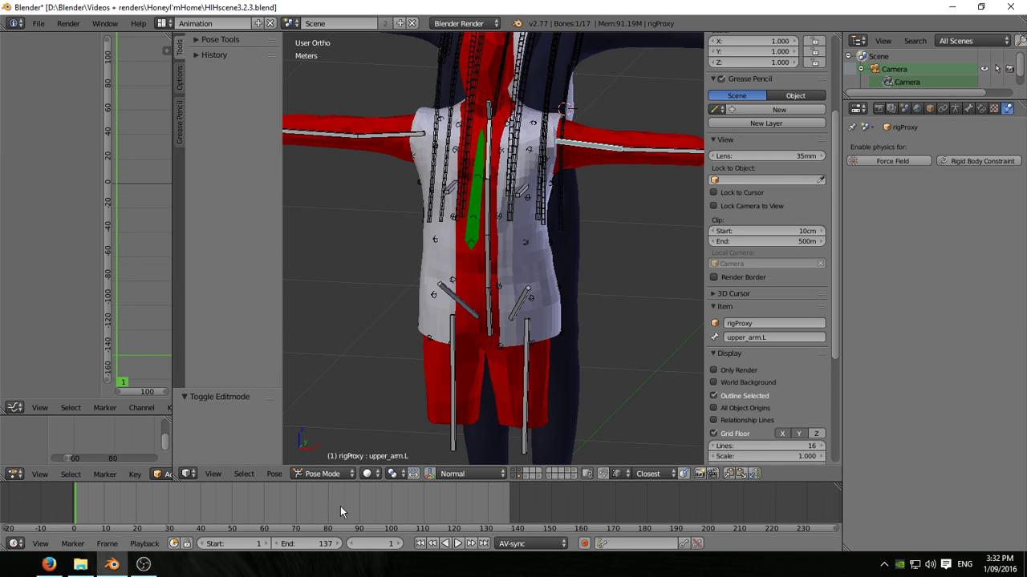
pyautogui.scroll(-3, 575, 281)
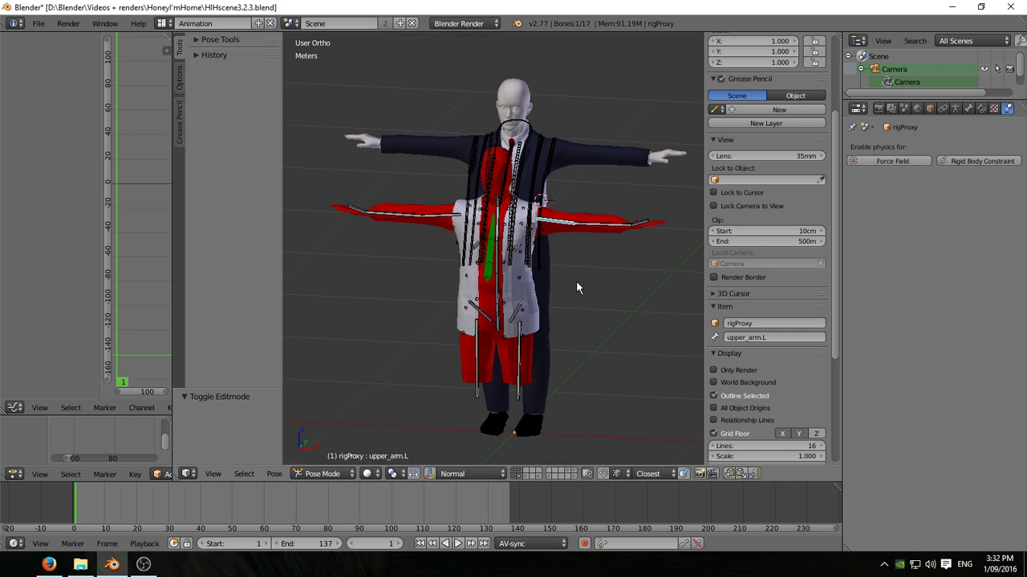
pyautogui.moveTo(576, 281); pyautogui.dragTo(445, 286, button='middle')
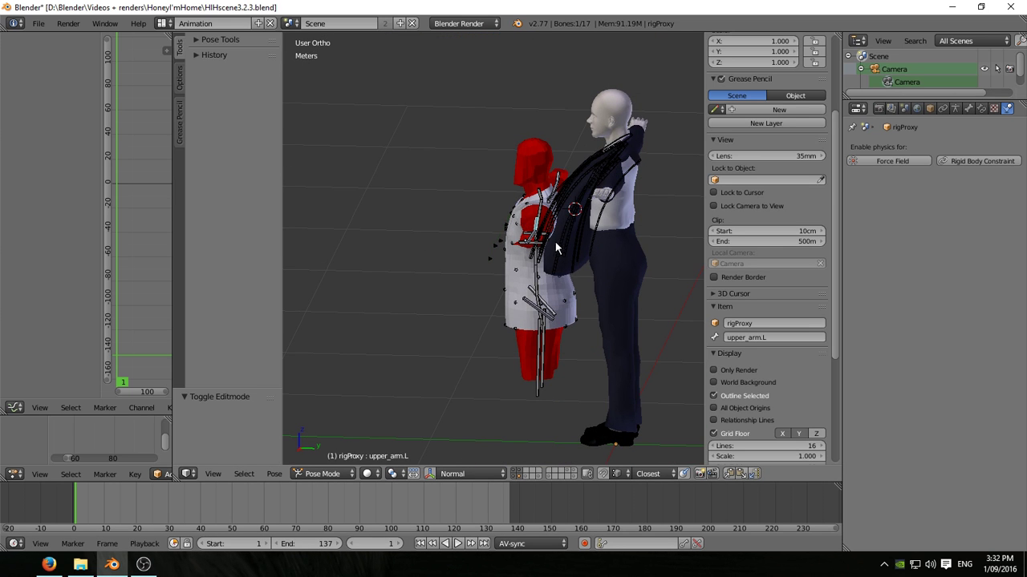
pyautogui.rightClick(534, 295)
pyautogui.moveTo(438, 318); pyautogui.dragTo(471, 321, button='middle')
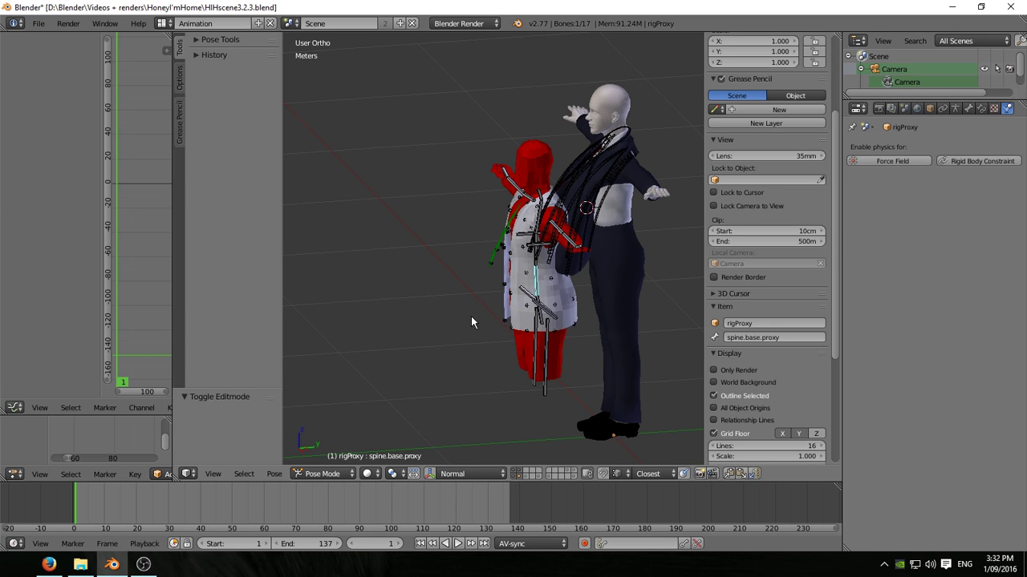
pyautogui.press('a')
# Step: Clear scale, rotation and location of the selected proxy rig bones
pyautogui.hotkey('alt', 's')
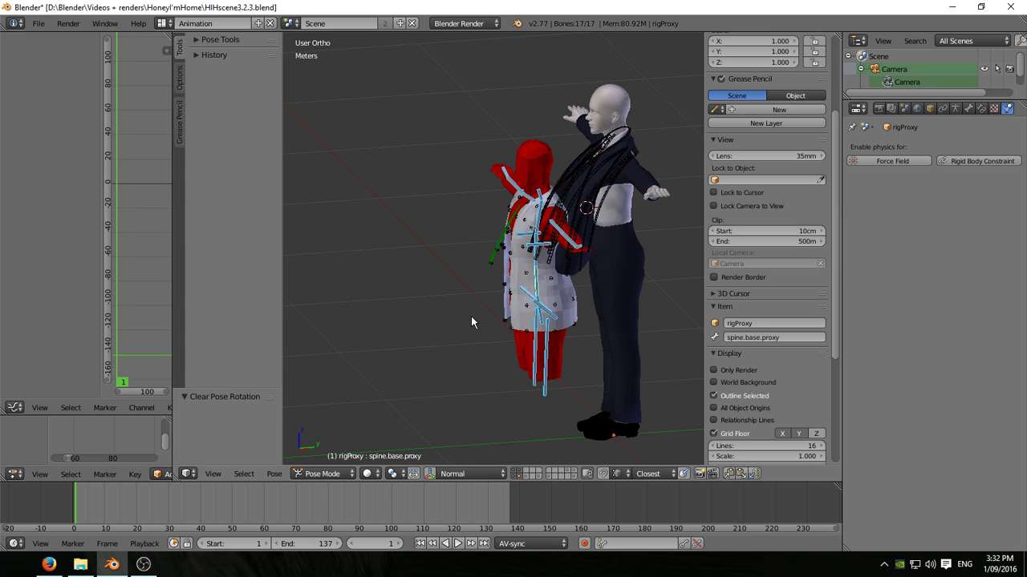
pyautogui.hotkey('alt', 'r')
pyautogui.hotkey('alt', 'g')
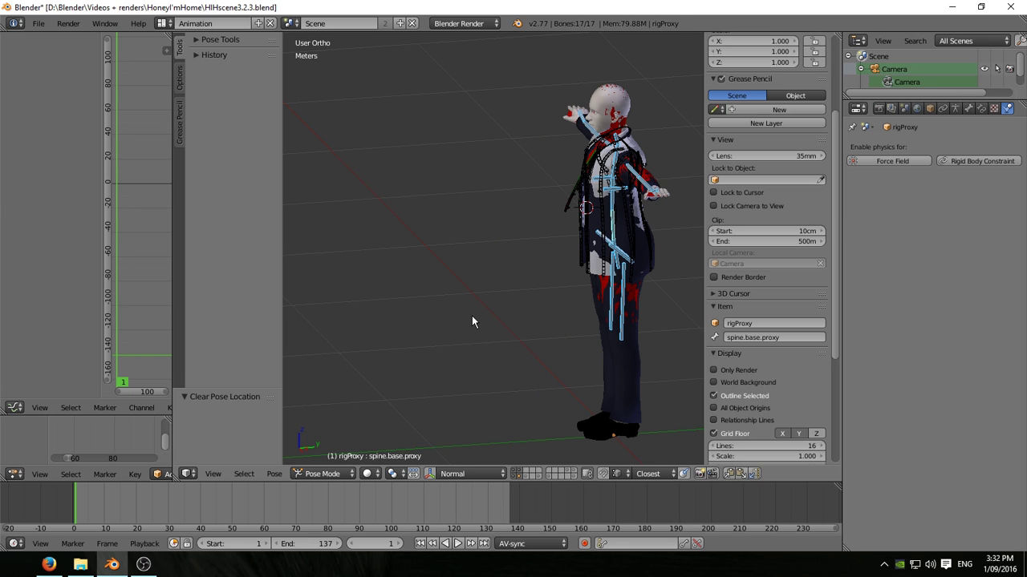
# Step: Switch scene layers to show the hair strands layer plus the proxy body and bones
pyautogui.moveTo(513, 300); pyautogui.dragTo(532, 474, button='middle')
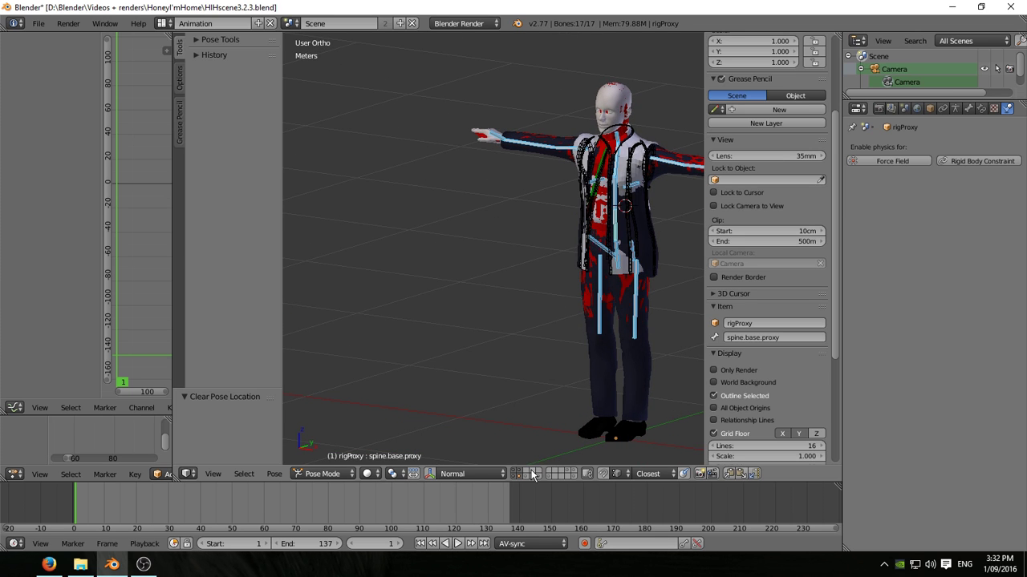
pyautogui.click(518, 474)
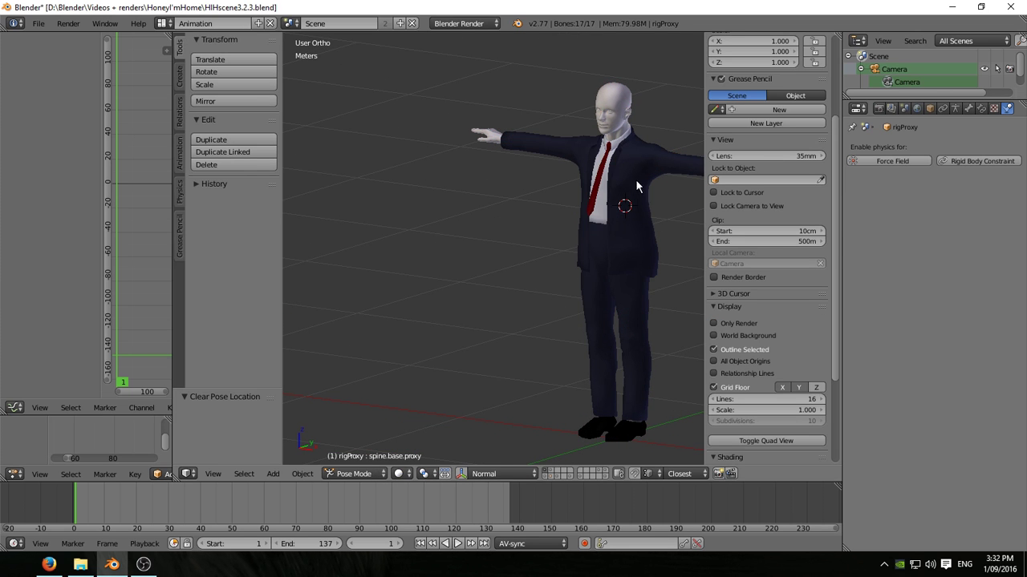
pyautogui.moveTo(651, 242); pyautogui.dragTo(579, 251, button='middle')
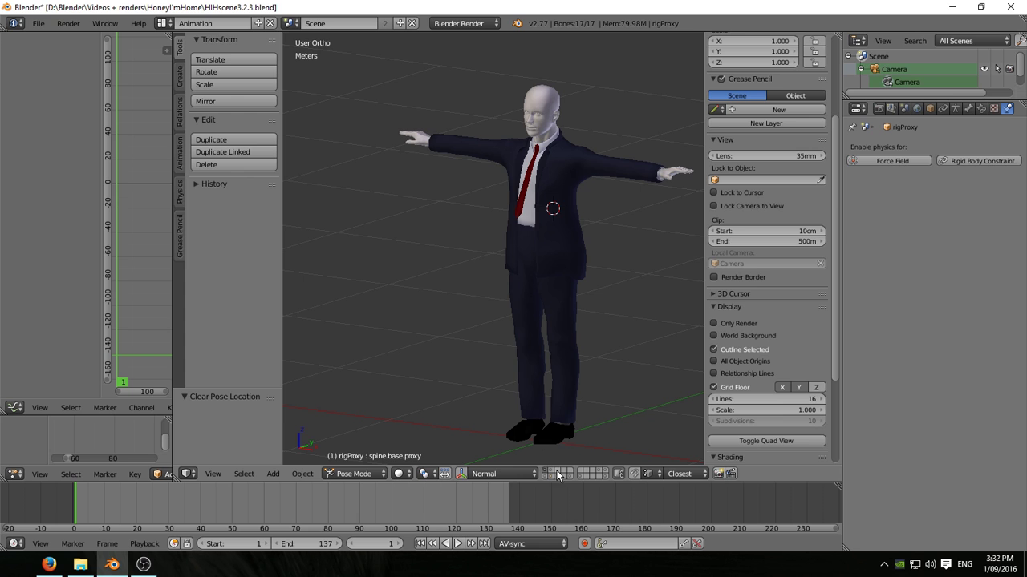
pyautogui.click(556, 476)
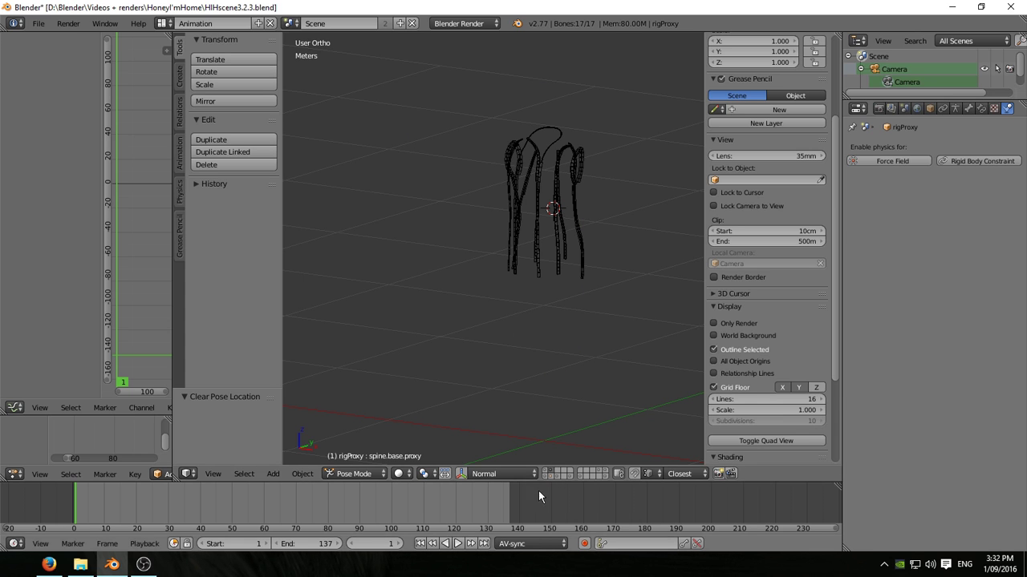
pyautogui.keyDown('shift'); pyautogui.click(550, 477); pyautogui.keyUp('shift')
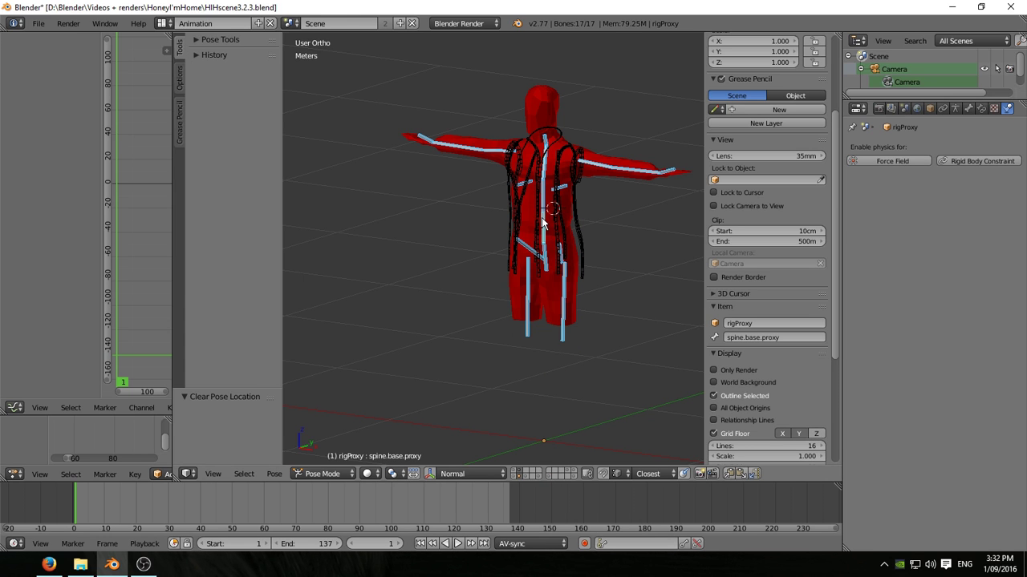
# Step: Select the main rig and hide its hair bone layer in the Armature properties
pyautogui.rightClick(573, 151)
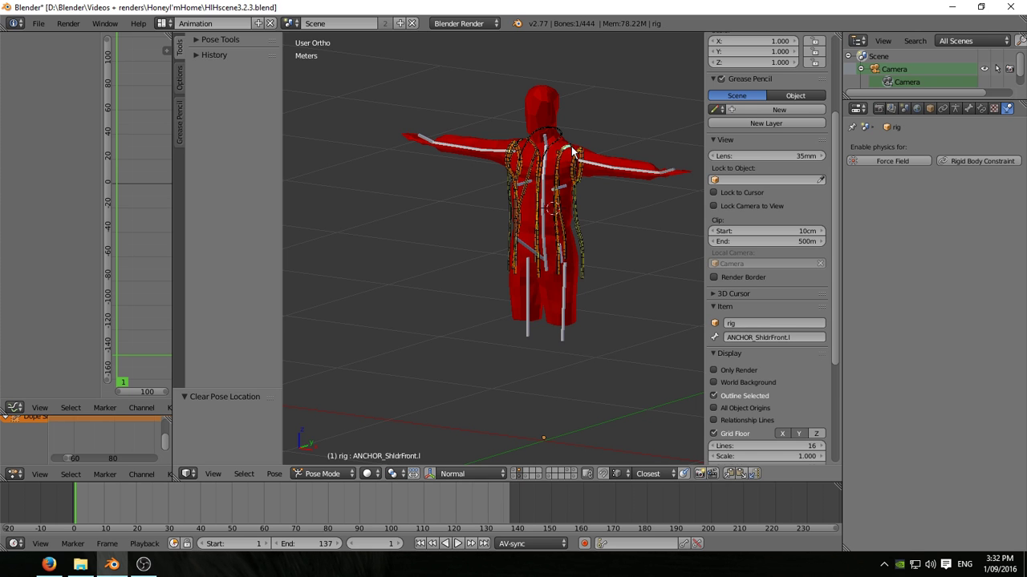
pyautogui.click(955, 108)
pyautogui.click(926, 209)
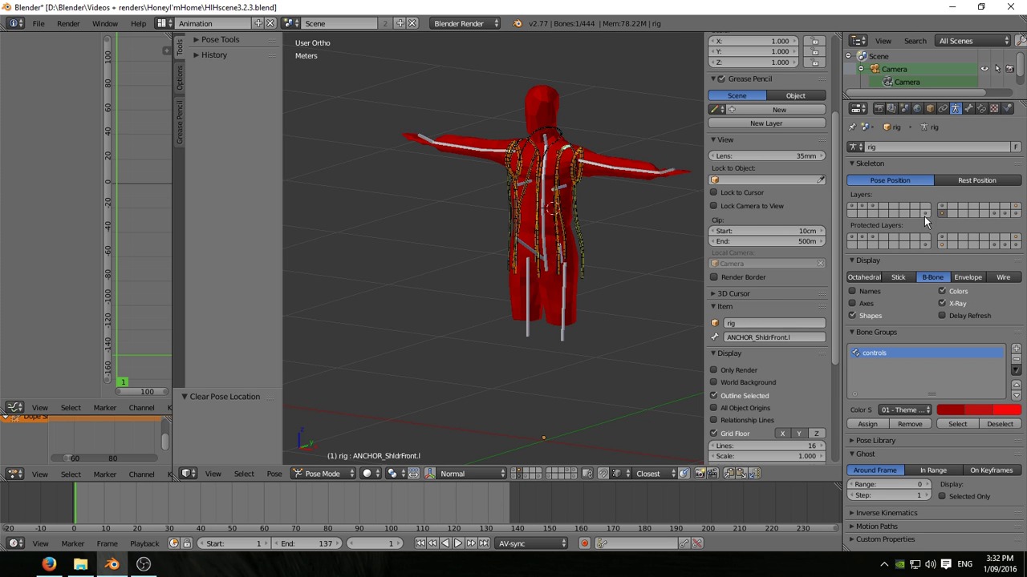
pyautogui.moveTo(545, 240); pyautogui.dragTo(502, 245, button='middle')
pyautogui.scroll(4, 553, 241)
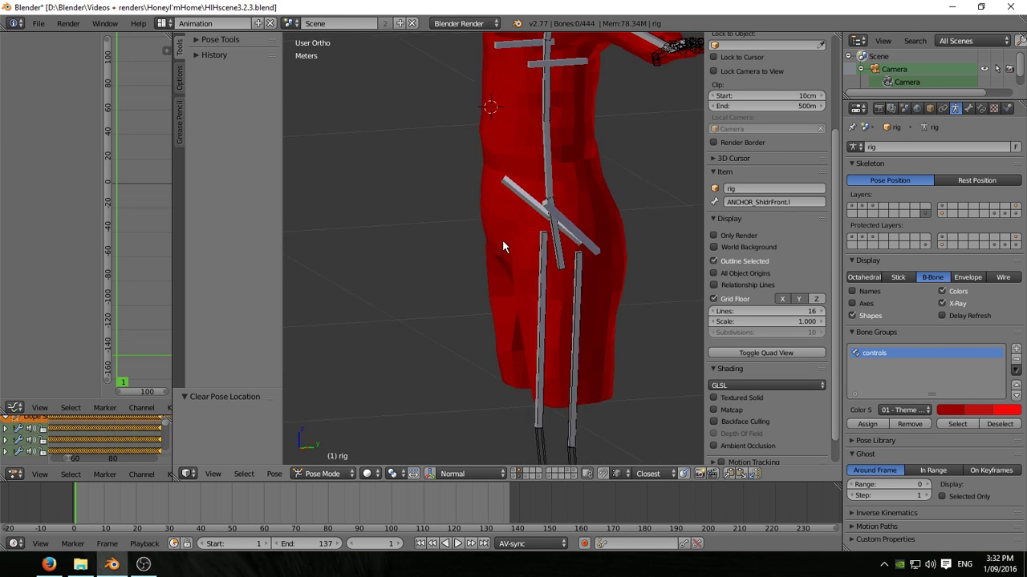
# Step: Adjust the view and scene layers, then select the proxy rig's Hip.proxy bone
pyautogui.rightClick(559, 261)
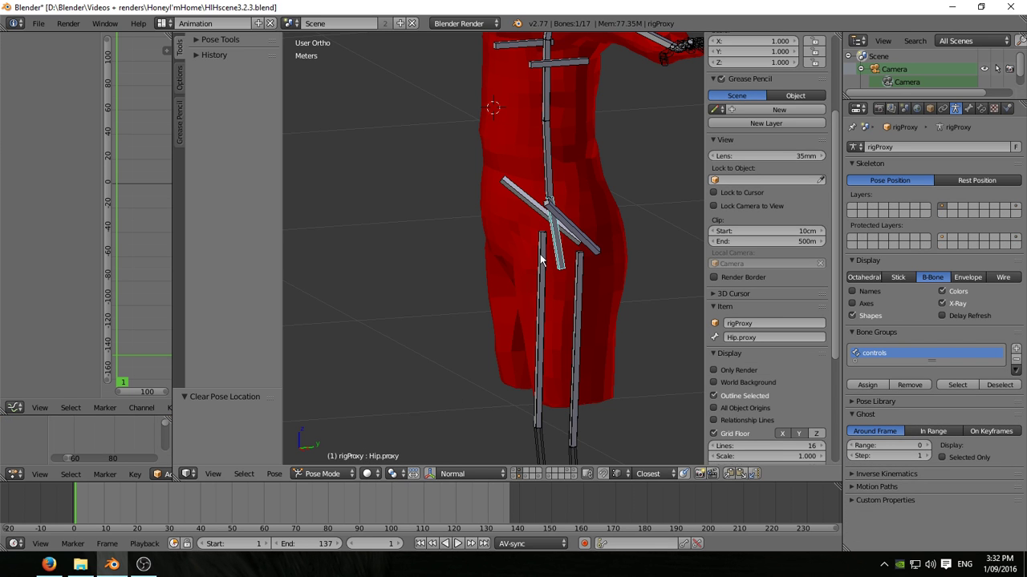
pyautogui.rightClick(571, 460)
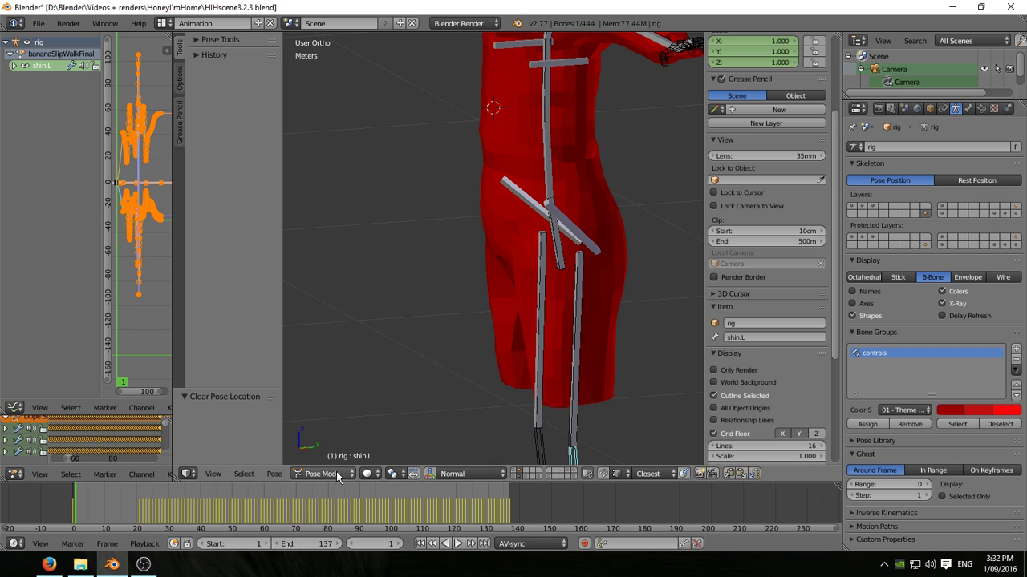
pyautogui.moveTo(425, 234); pyautogui.dragTo(509, 230, button='middle')
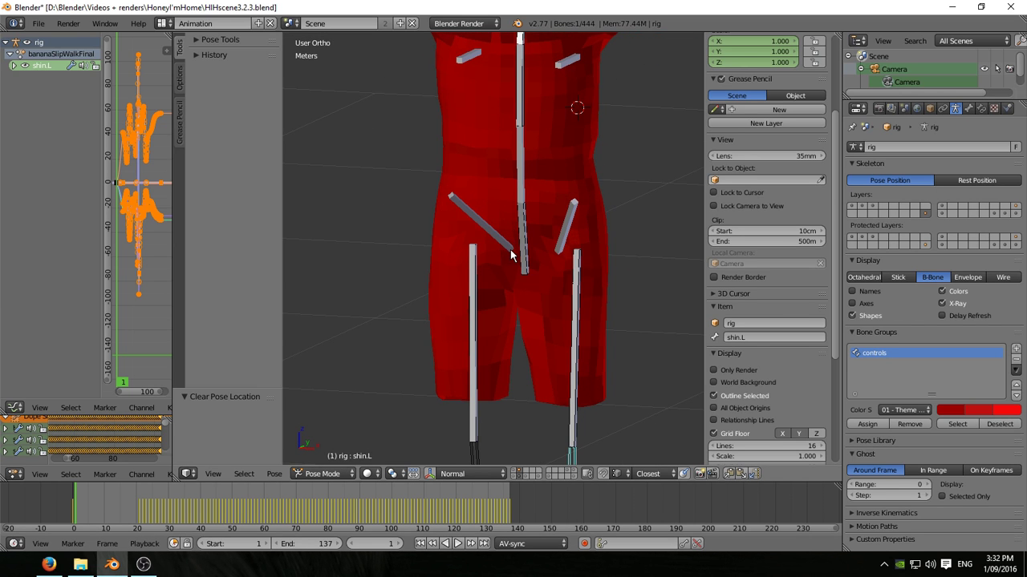
pyautogui.scroll(-2, 521, 303)
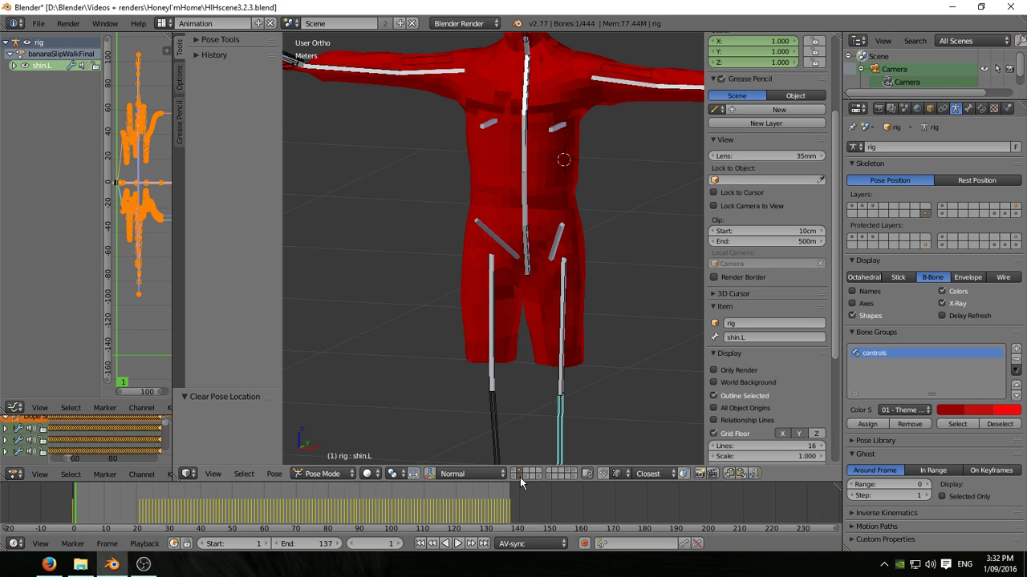
pyautogui.click(520, 477)
pyautogui.scroll(-3, 502, 324)
pyautogui.keyDown('shift'); pyautogui.moveTo(502, 324); pyautogui.dragTo(492, 326, button='middle'); pyautogui.keyUp('shift')
pyautogui.rightClick(496, 324)
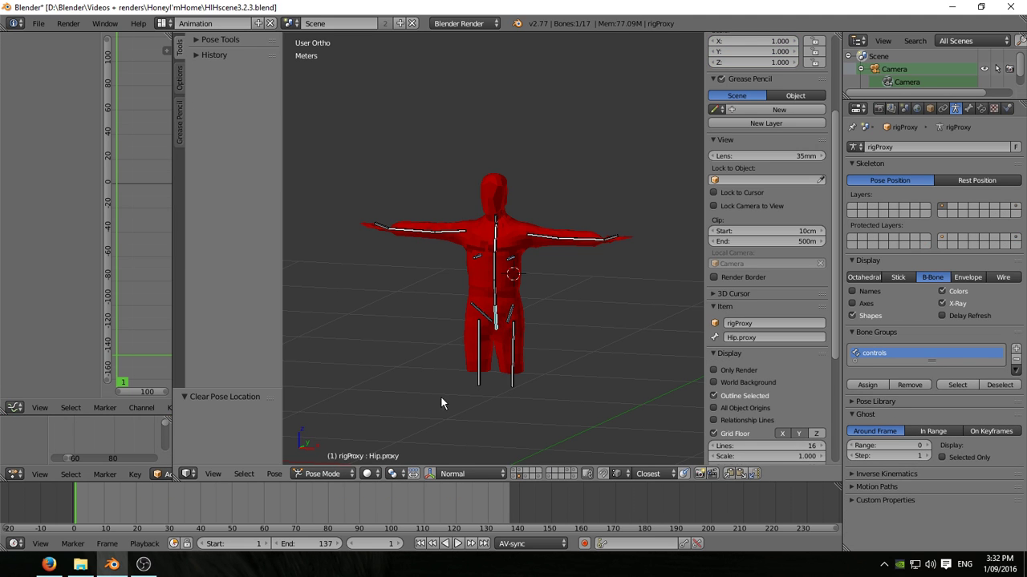
# Step: Select all proxy bones and key LocRotScale, then undo that keyframe
pyautogui.press('a')
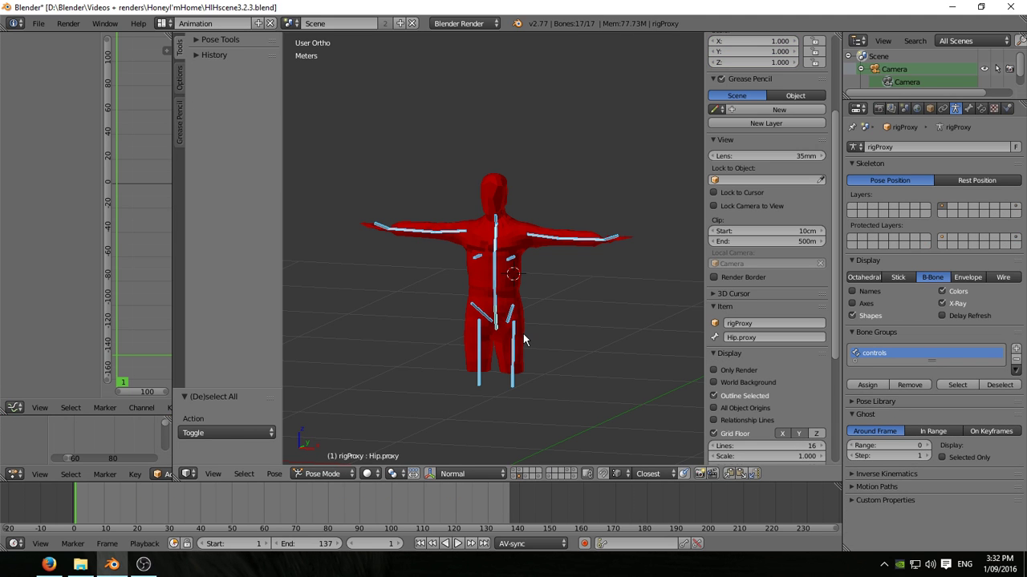
pyautogui.press('i')
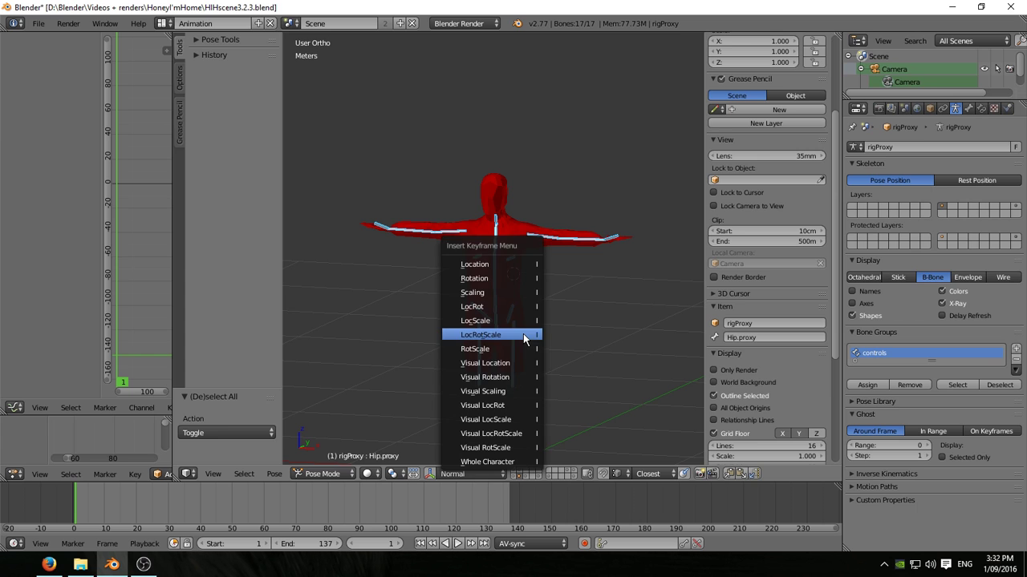
pyautogui.click(495, 336)
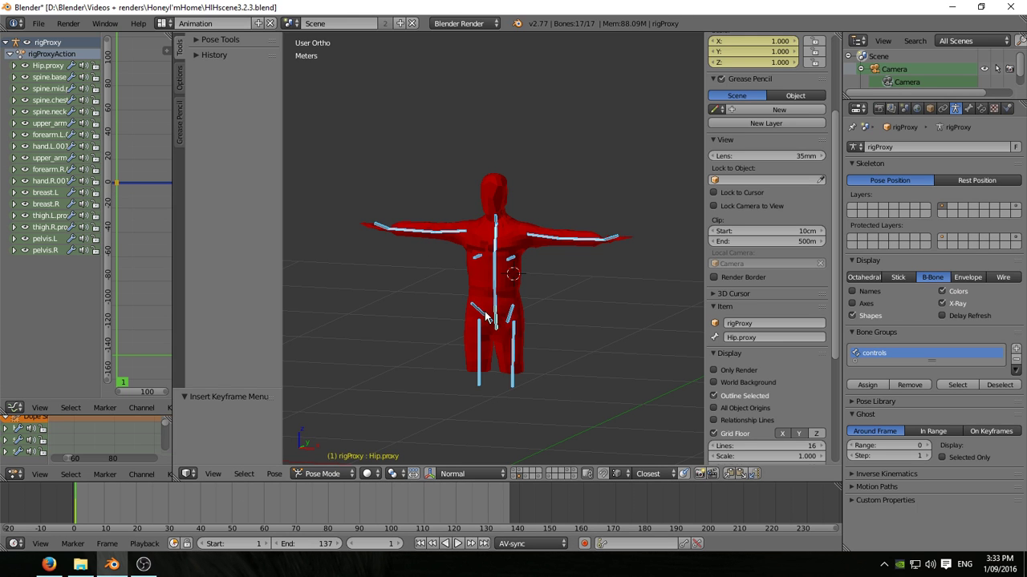
pyautogui.hotkey('ctrl', 'z')
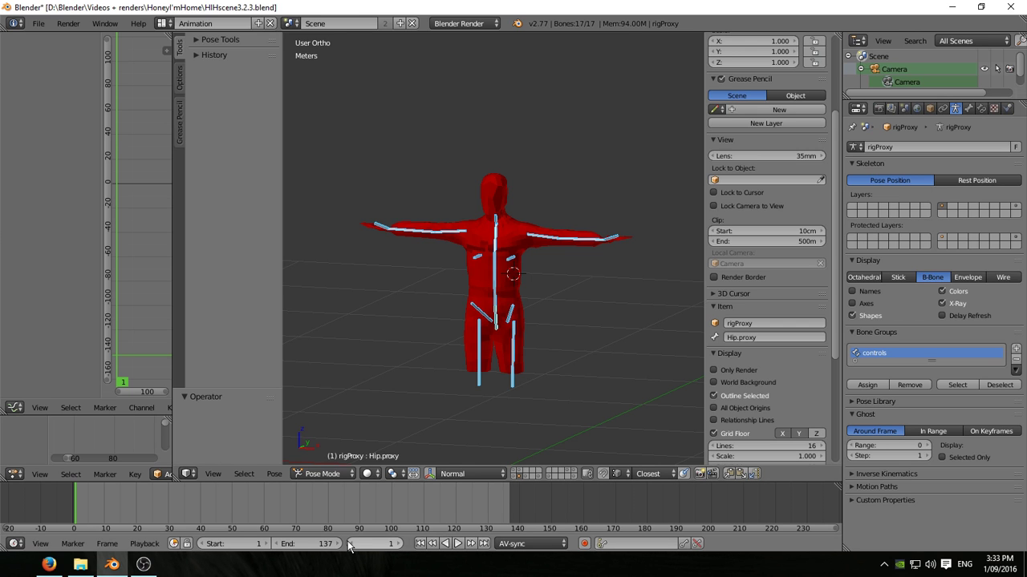
# Step: Key LocRotScale on all proxy bones at frame 0
pyautogui.click(353, 544)
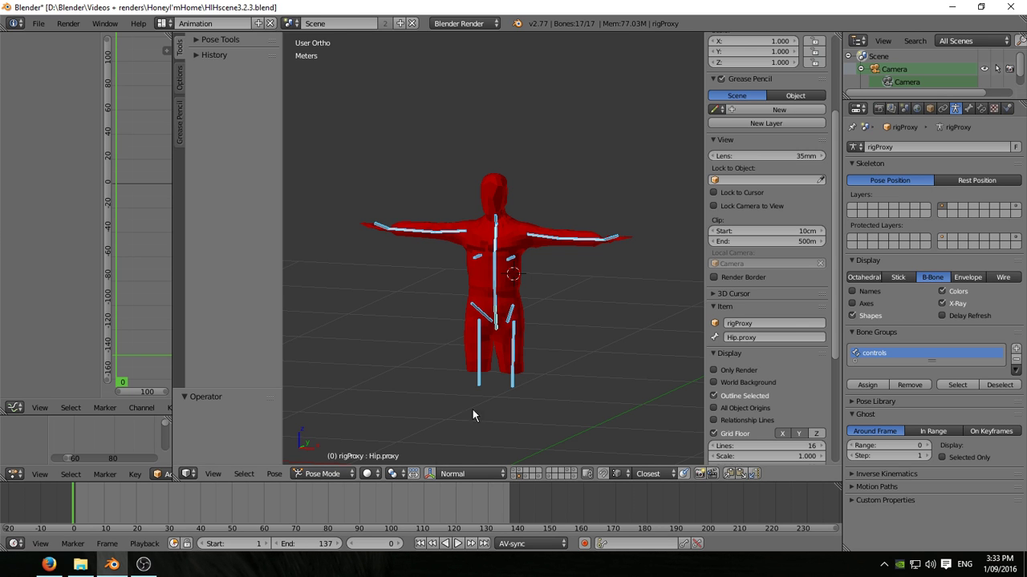
pyautogui.press('i')
pyautogui.click(491, 328)
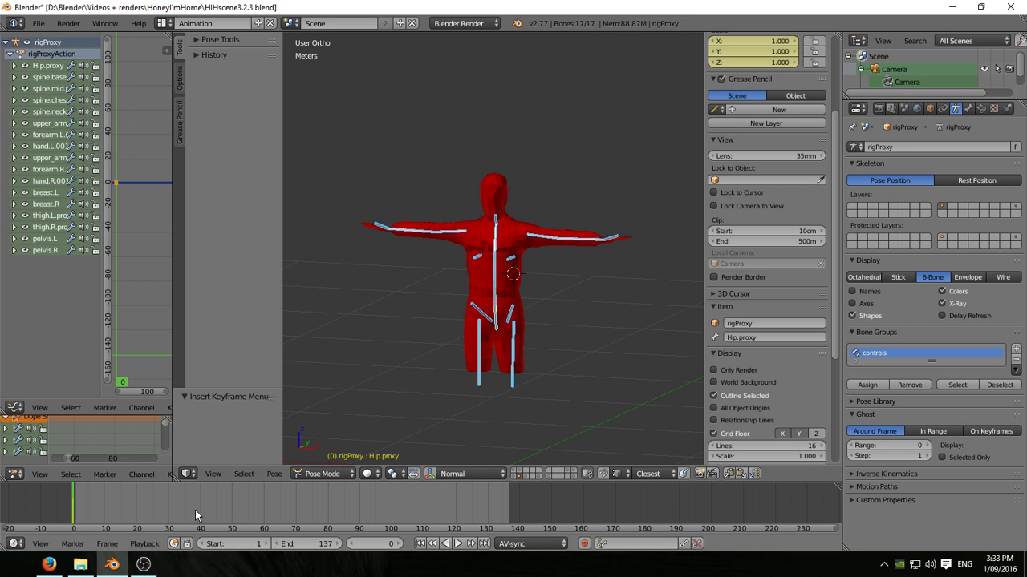
# Step: Hide the red proxy body's layer and select all of the main rig's bones and keyframes
pyautogui.click(520, 475)
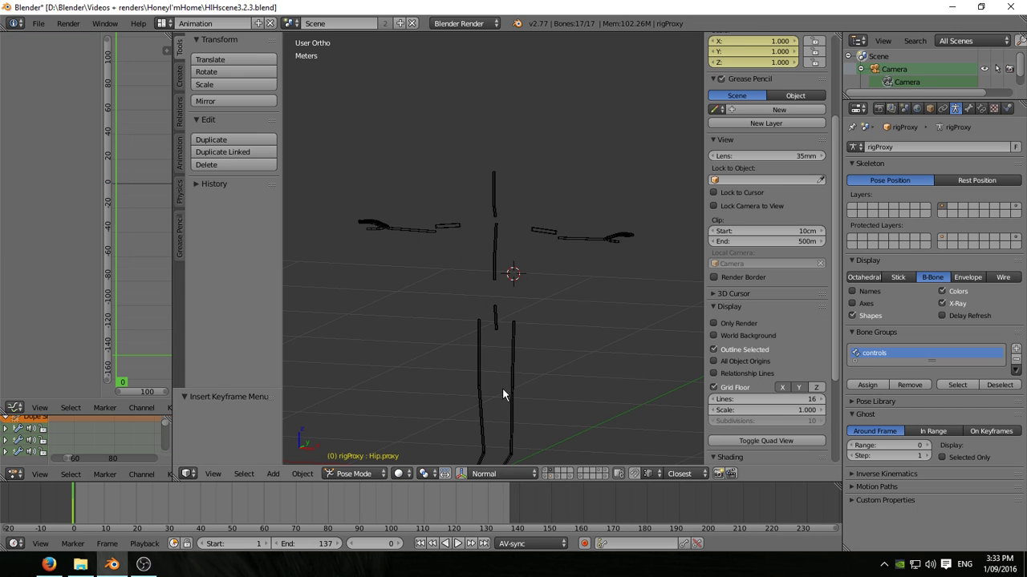
pyautogui.rightClick(480, 350)
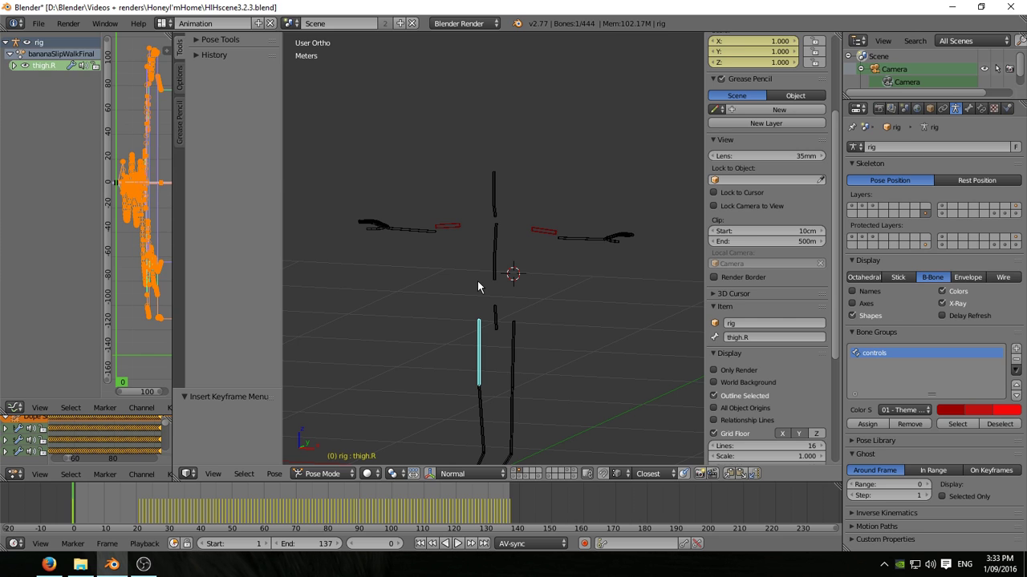
pyautogui.press('a')
pyautogui.press('a')
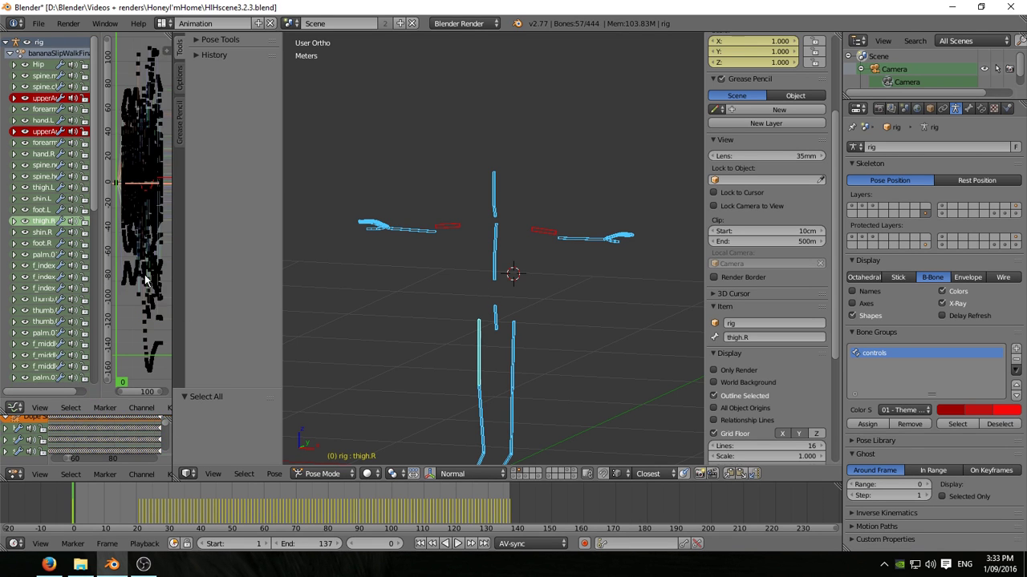
pyautogui.press('a')
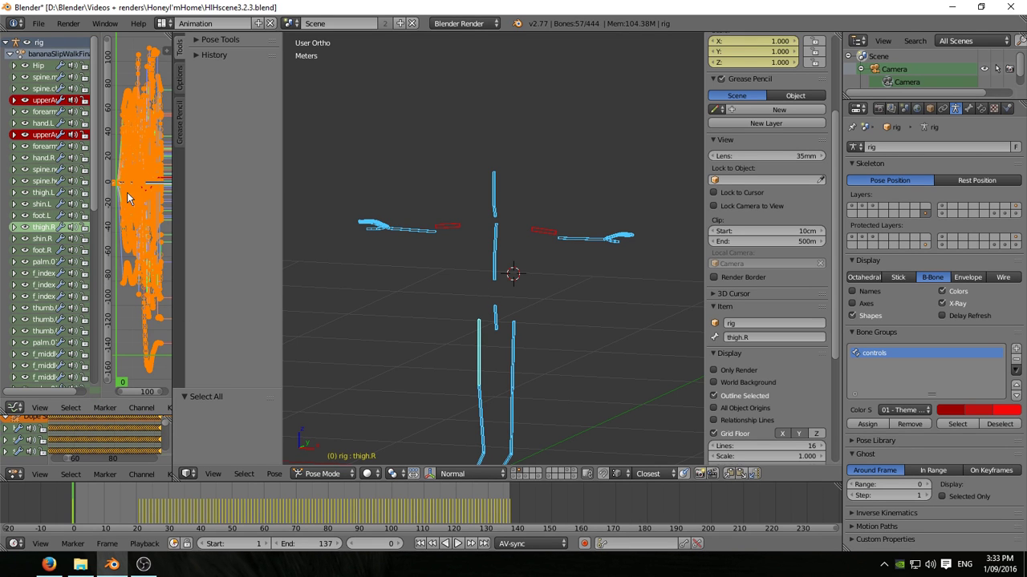
# Step: Toggle the rig's curves in the Graph Editor and reselect only the thigh.R bone
pyautogui.click(28, 42)
pyautogui.click(29, 43)
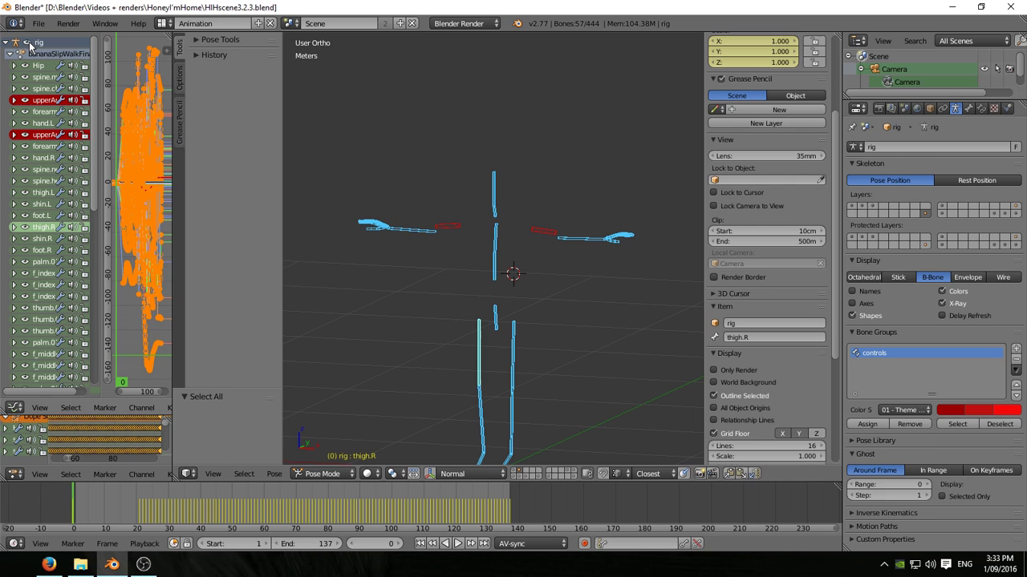
pyautogui.rightClick(484, 357)
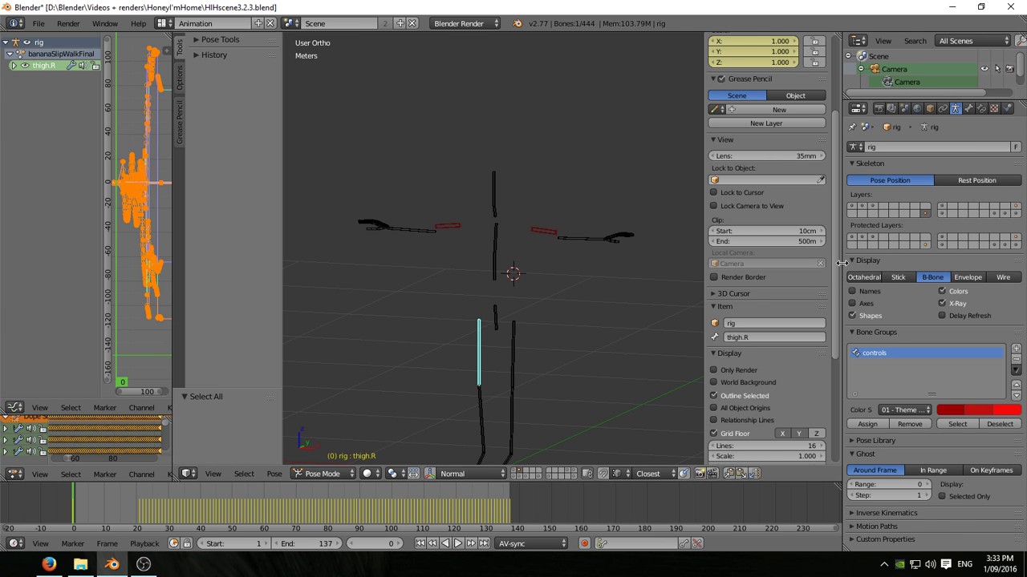
pyautogui.moveTo(841, 264); pyautogui.dragTo(891, 264)
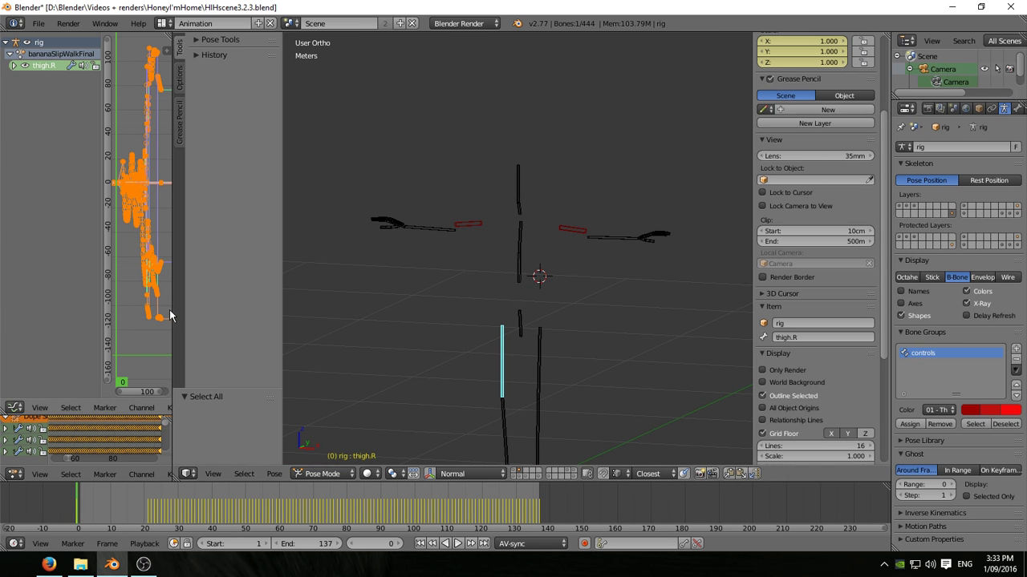
# Step: Widen the Graph Editor, copy thigh.R's walk keyframes, and show the red proxy body's layer
pyautogui.moveTo(172, 305); pyautogui.dragTo(414, 263)
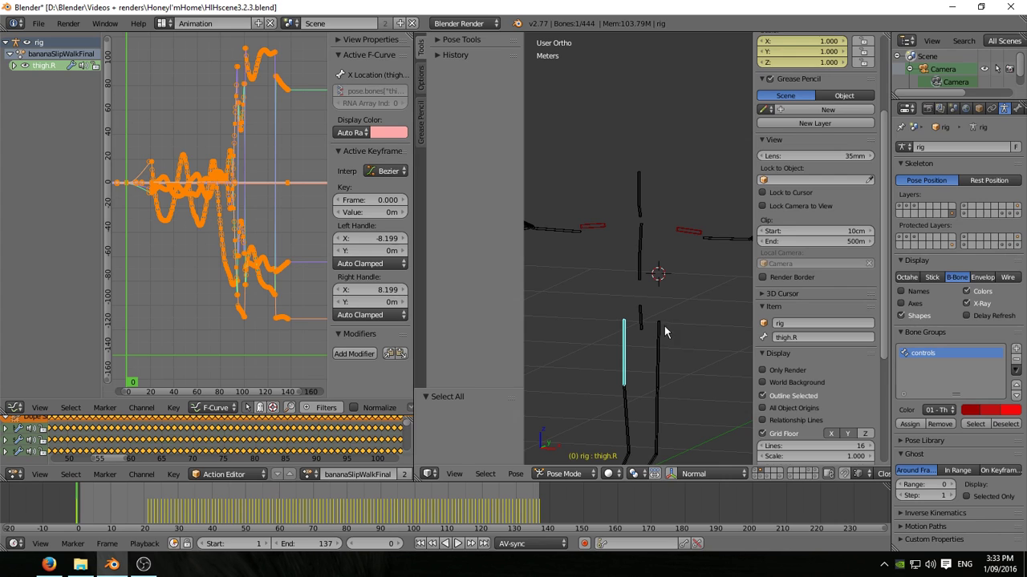
pyautogui.keyDown('shift'); pyautogui.moveTo(662, 326); pyautogui.dragTo(671, 258, button='middle'); pyautogui.keyUp('shift')
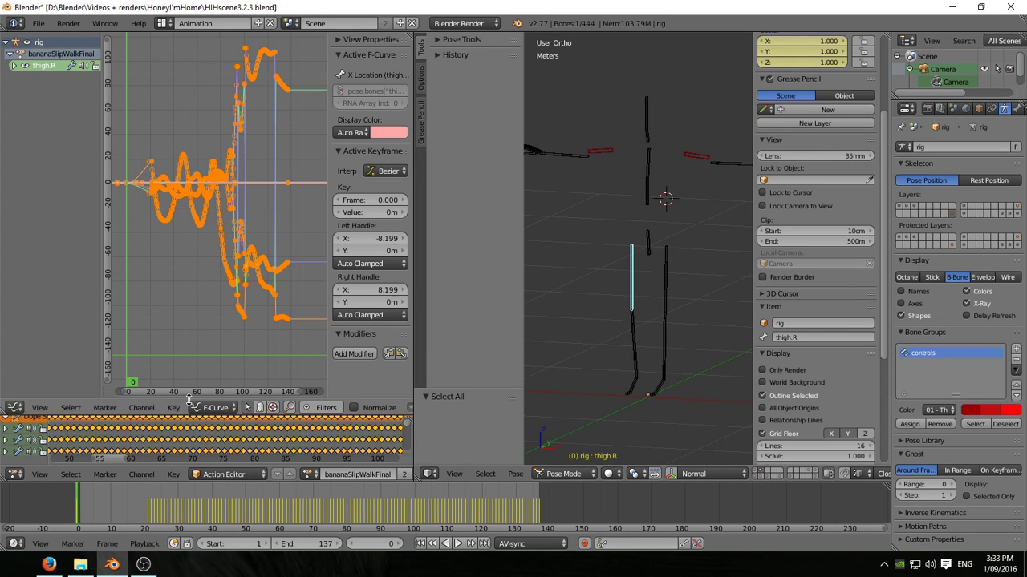
pyautogui.moveTo(375, 413); pyautogui.dragTo(98, 407, button='middle')
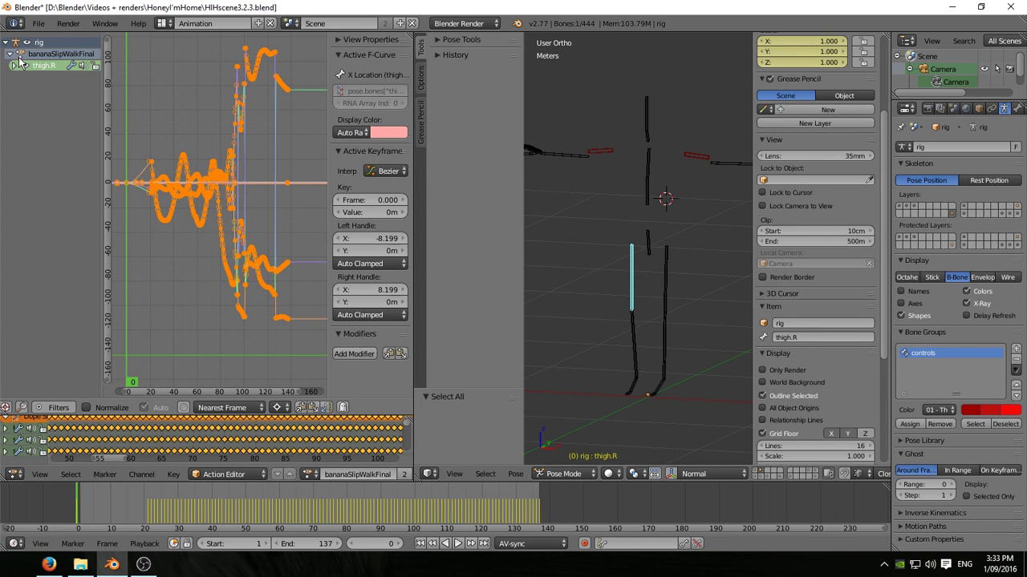
pyautogui.hotkey('ctrl', 'c')
pyautogui.click(13, 66)
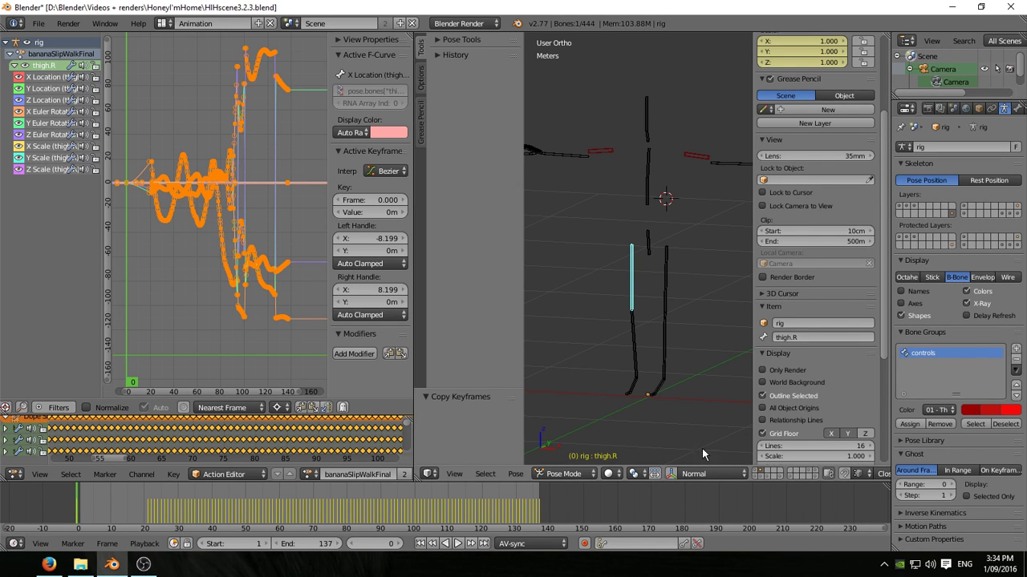
pyautogui.click(757, 475)
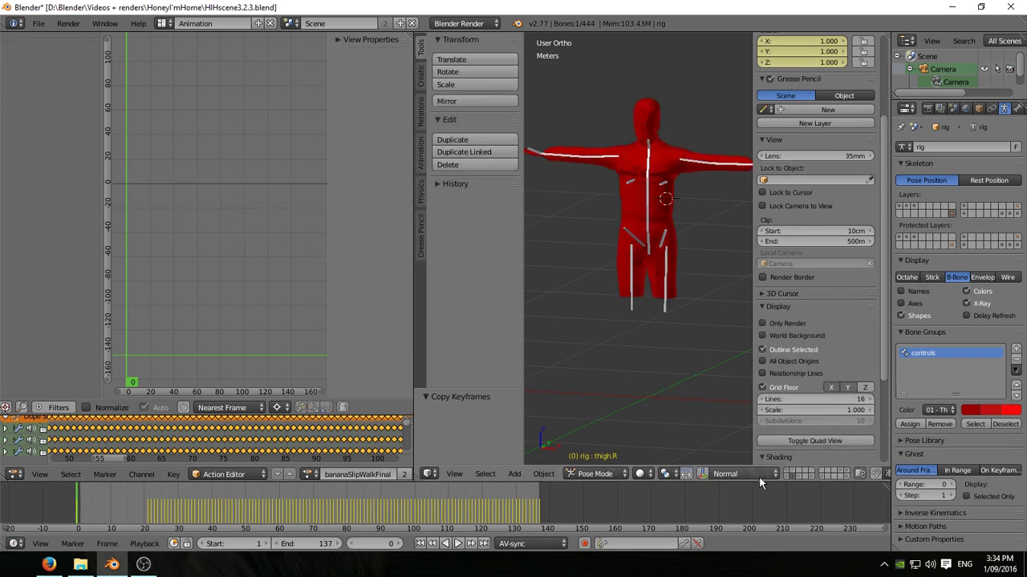
# Step: Paste the thigh.R walk keys onto thigh.R.proxy, then select the main rig's left thigh bone
pyautogui.rightClick(639, 280)
pyautogui.click(14, 66)
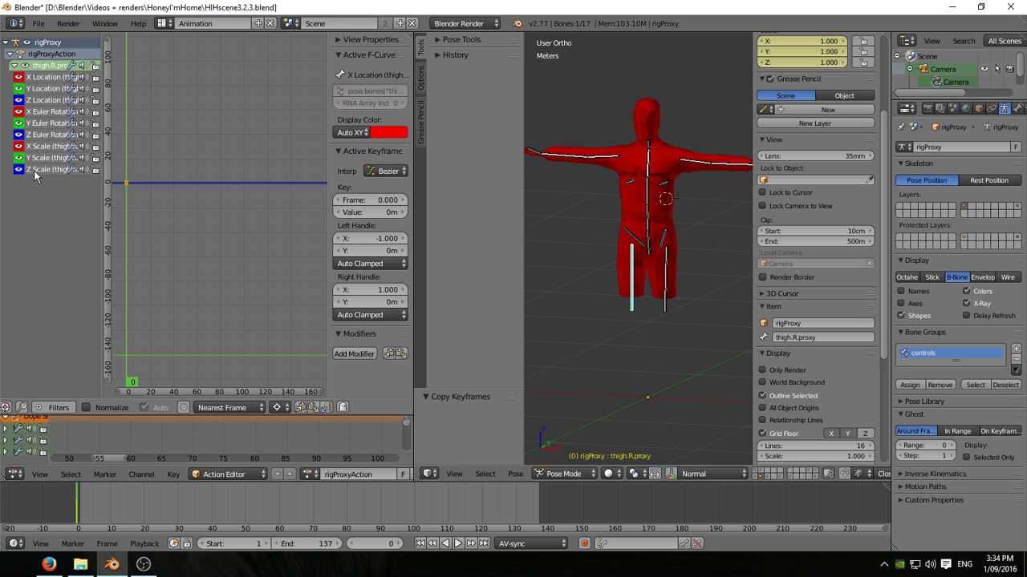
pyautogui.click(15, 65)
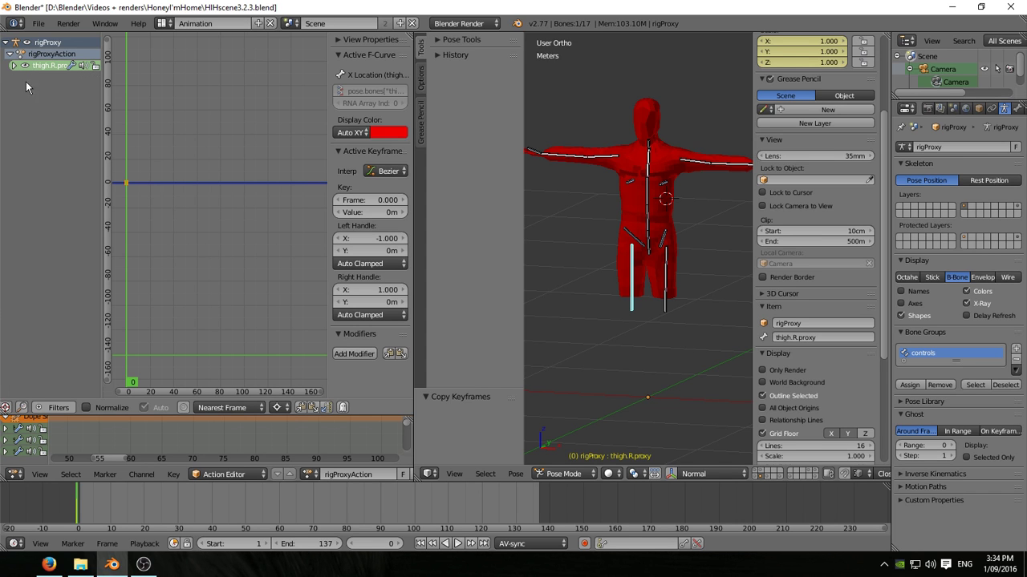
pyautogui.click(312, 406)
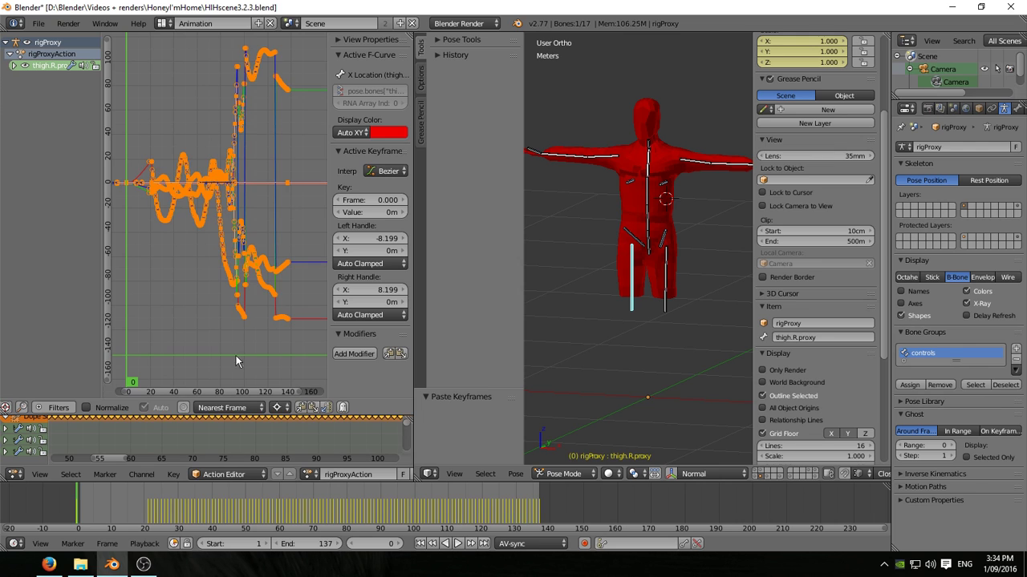
pyautogui.click(765, 475)
pyautogui.rightClick(664, 291)
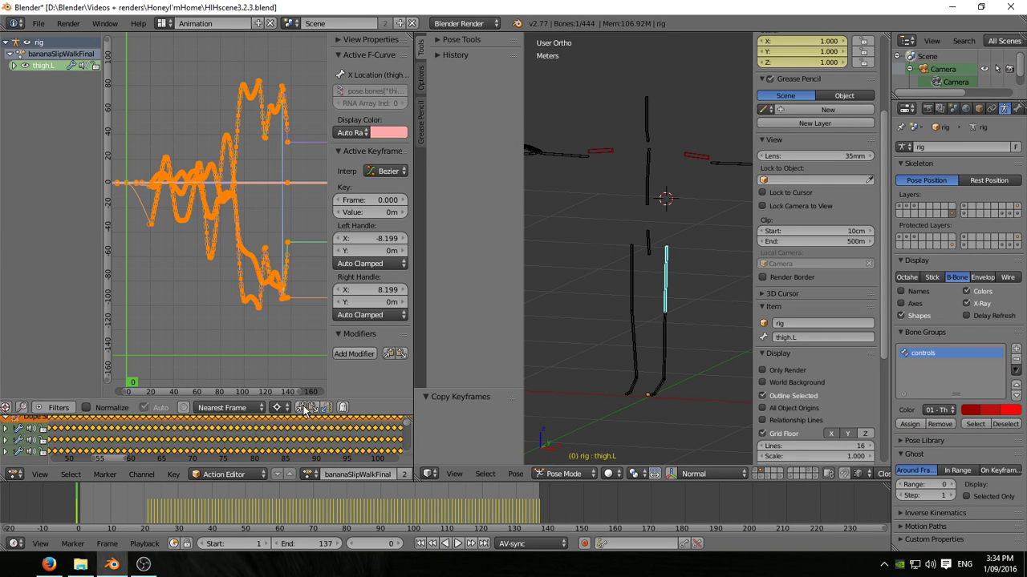
# Step: Paste the left thigh keys onto thigh.L.proxy and copy the rig's Hip bone keyframes
pyautogui.click(761, 474)
pyautogui.rightClick(669, 280)
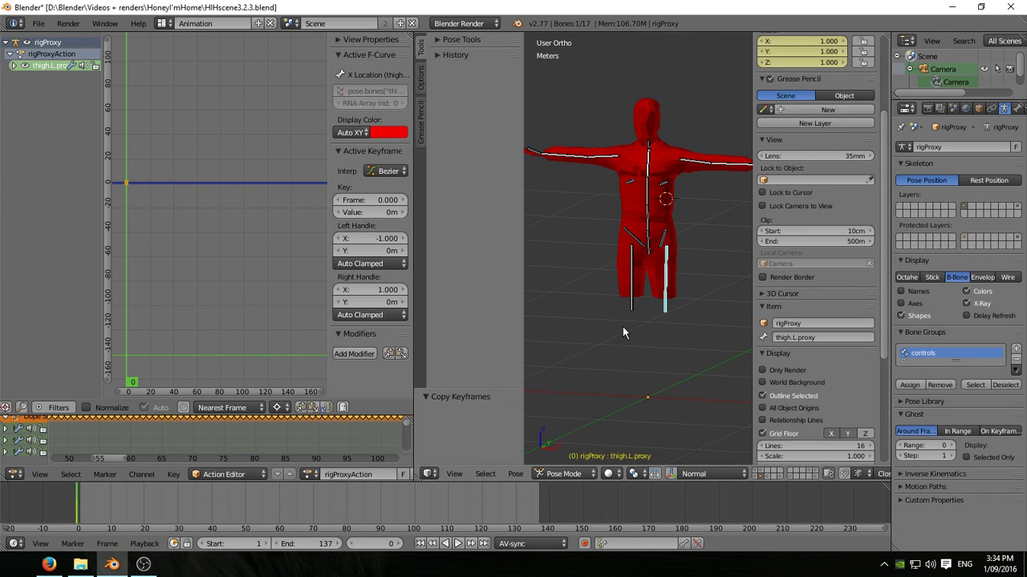
pyautogui.click(312, 407)
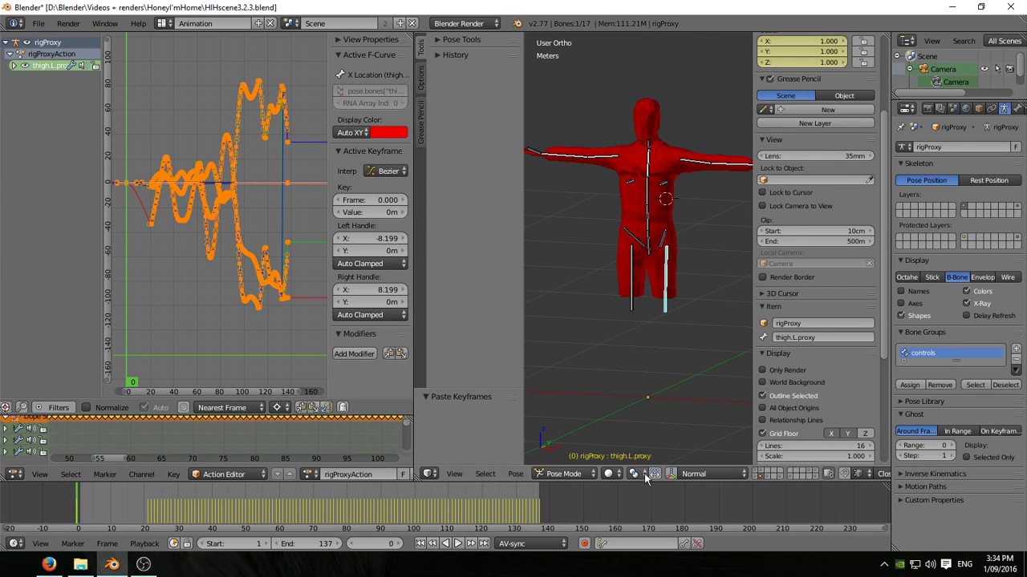
pyautogui.click(762, 475)
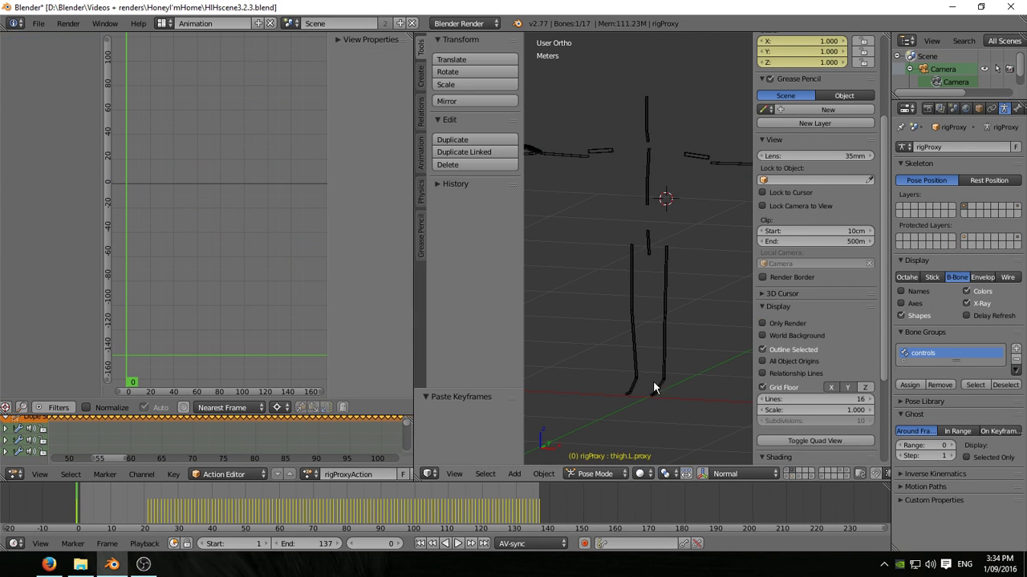
pyautogui.rightClick(648, 242)
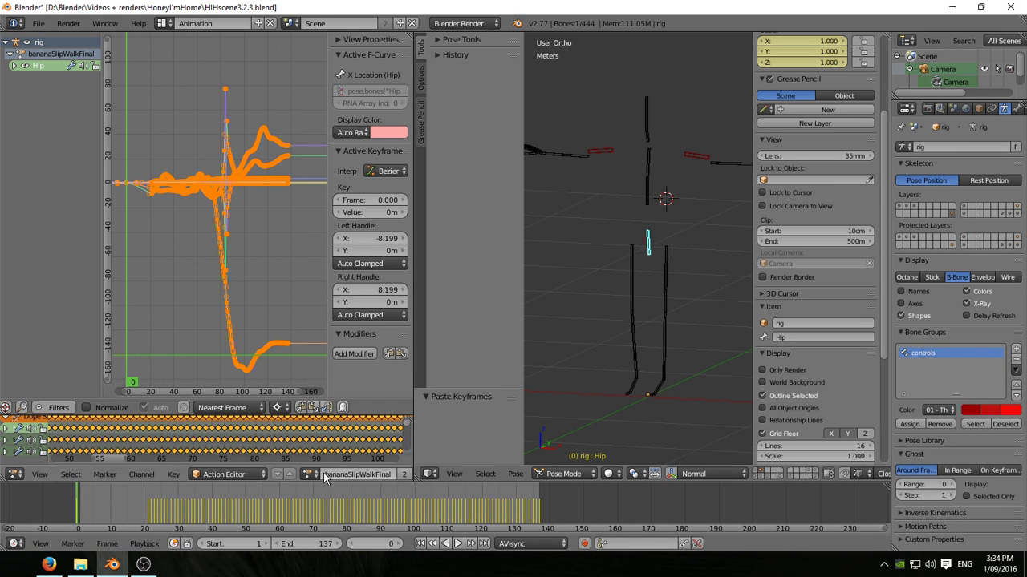
pyautogui.click(301, 407)
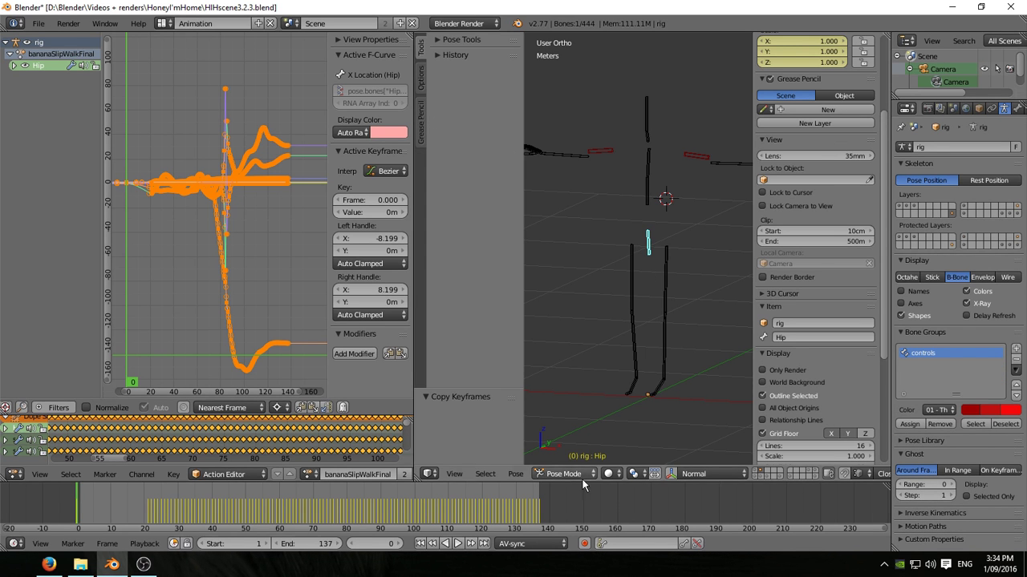
# Step: Paste the Hip keyframes onto the proxy's spine.chest.proxy bone
pyautogui.click(760, 478)
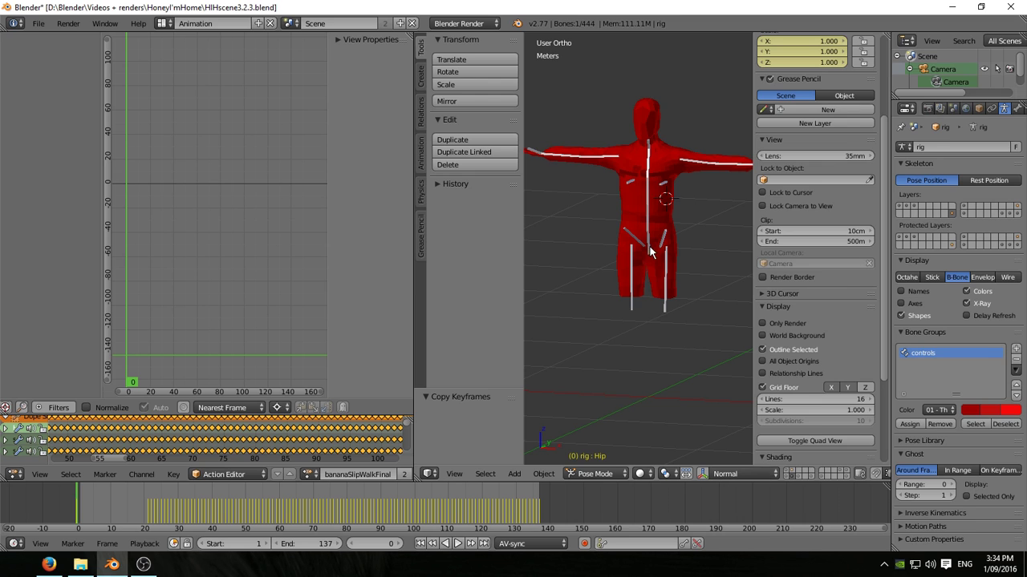
pyautogui.click(763, 476)
pyautogui.rightClick(648, 165)
pyautogui.click(761, 478)
pyautogui.click(313, 408)
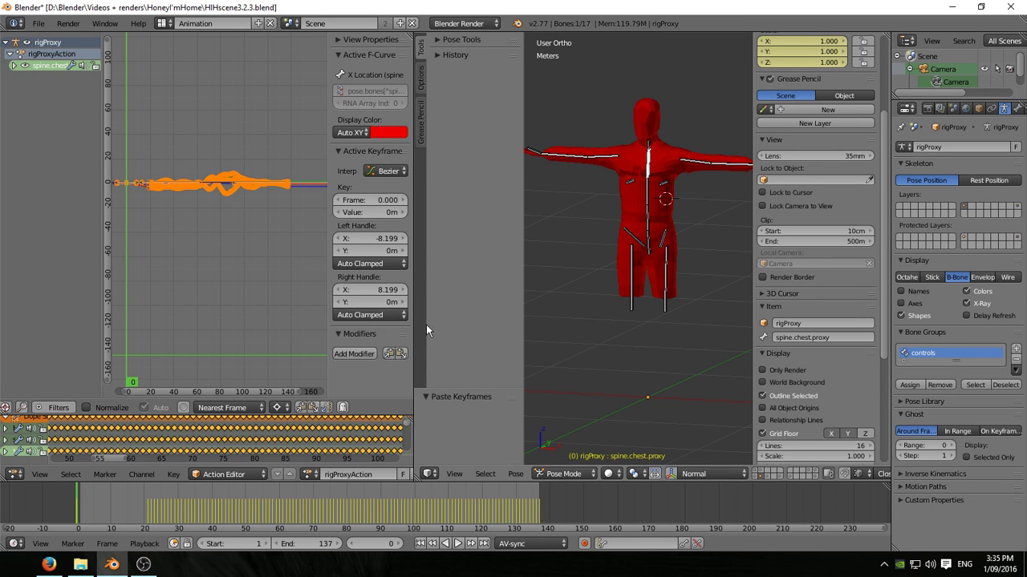
pyautogui.click(760, 478)
# Step: Transfer the rig's neck keyframes onto the proxy's neck bone
pyautogui.rightClick(648, 153)
pyautogui.click(301, 407)
pyautogui.click(810, 471)
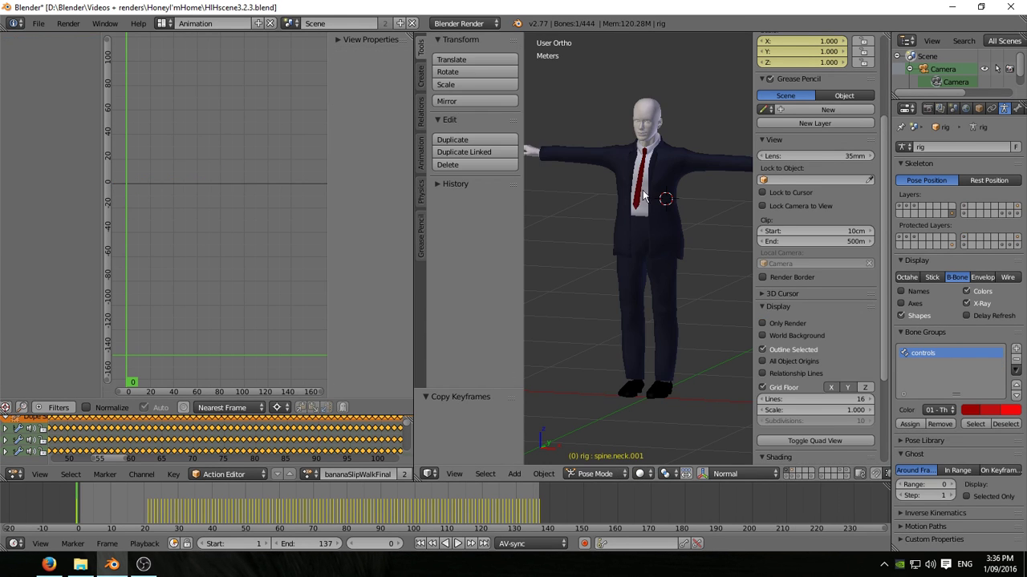
pyautogui.click(800, 471)
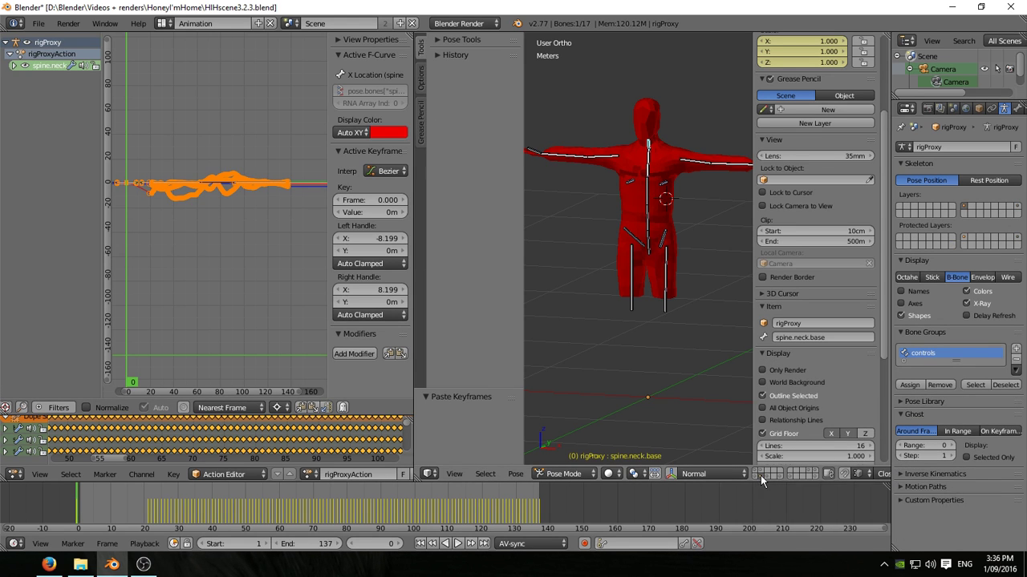
pyautogui.click(760, 475)
pyautogui.click(760, 474)
# Step: Transfer the rig's upper arm keyframes onto the matching proxy upper arm bone
pyautogui.rightClick(601, 152)
pyautogui.click(761, 474)
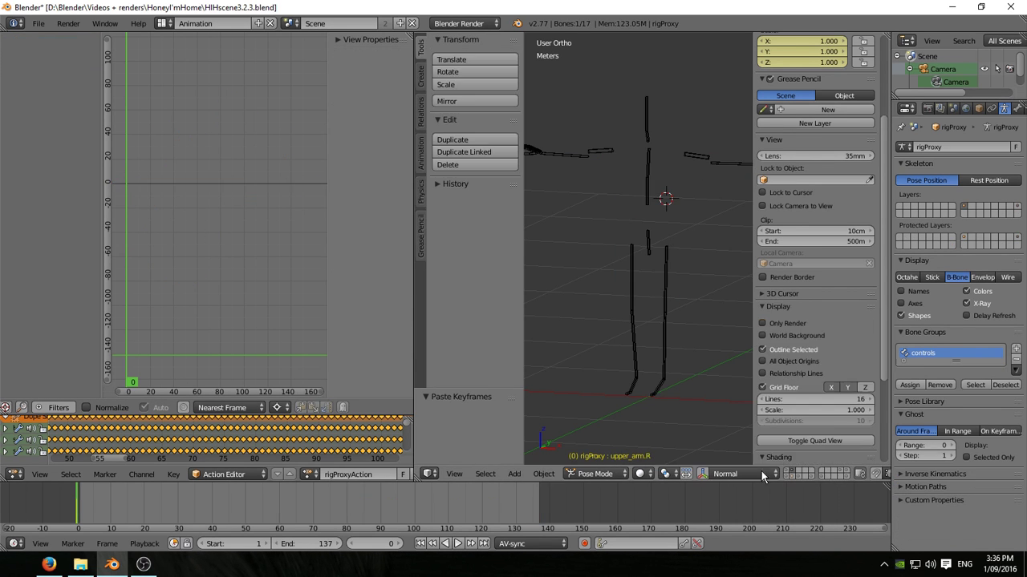
pyautogui.rightClick(600, 150)
pyautogui.click(300, 408)
pyautogui.click(760, 474)
pyautogui.click(313, 408)
# Step: Transfer the rig's right forearm keyframes onto the proxy's arm bone
pyautogui.rightClick(562, 154)
pyautogui.click(761, 474)
pyautogui.click(761, 474)
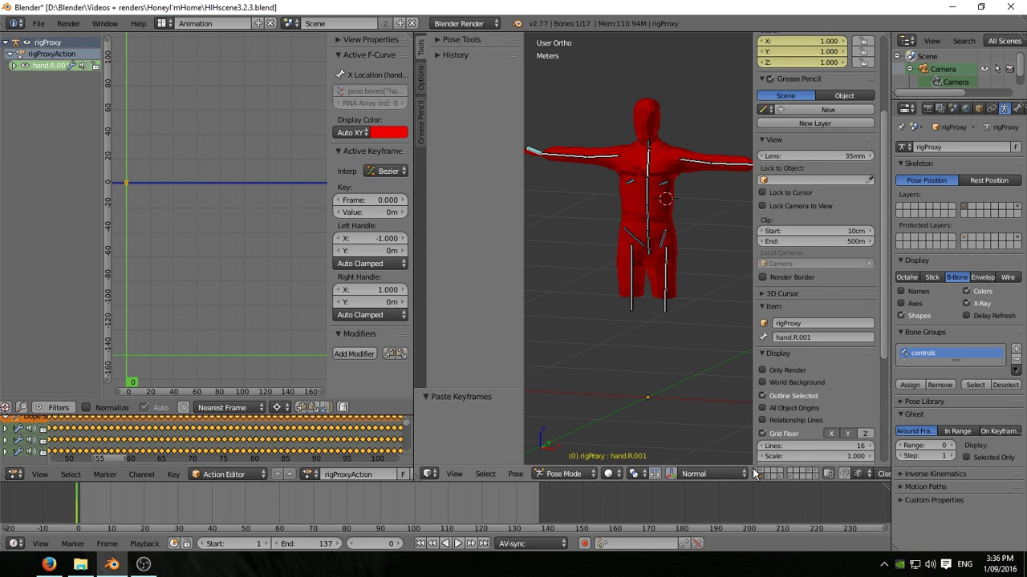
pyautogui.click(760, 474)
# Step: Transfer the right hand and left forearm keyframes, then select the proxy's hand.L.001 bone
pyautogui.rightClick(607, 236)
pyautogui.click(301, 407)
pyautogui.click(761, 474)
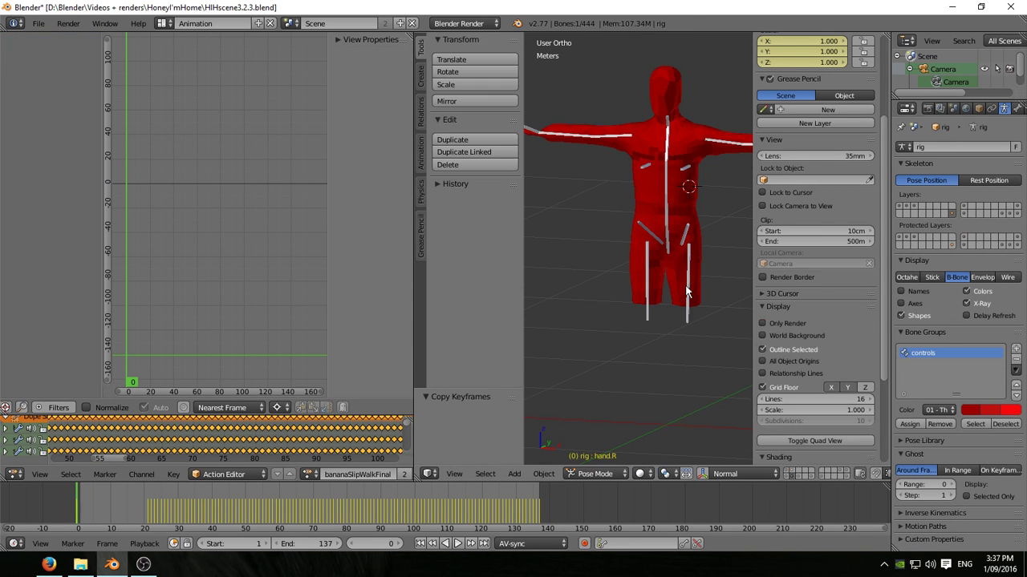
pyautogui.click(761, 474)
pyautogui.click(760, 474)
pyautogui.rightClick(618, 161)
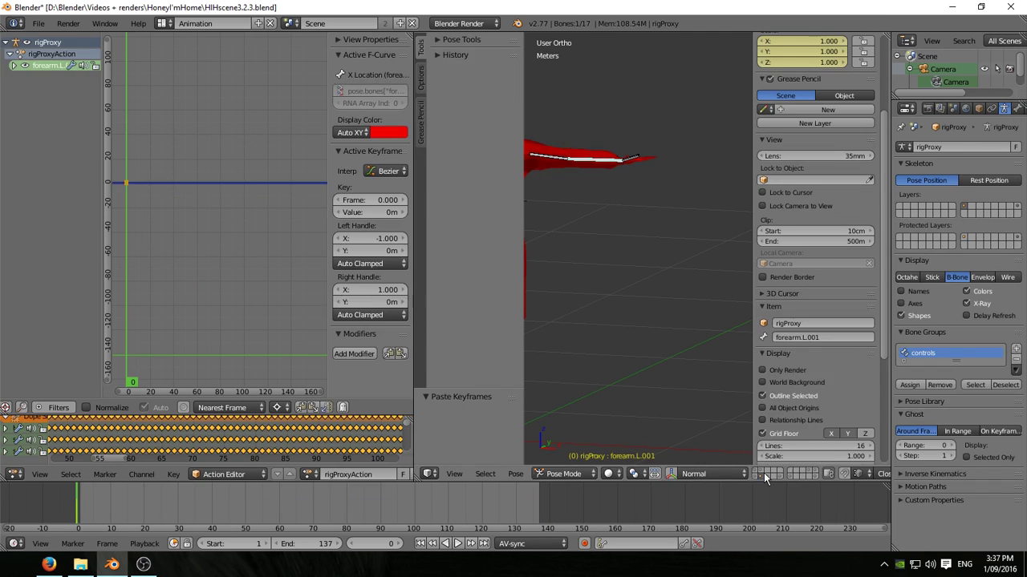
pyautogui.click(311, 407)
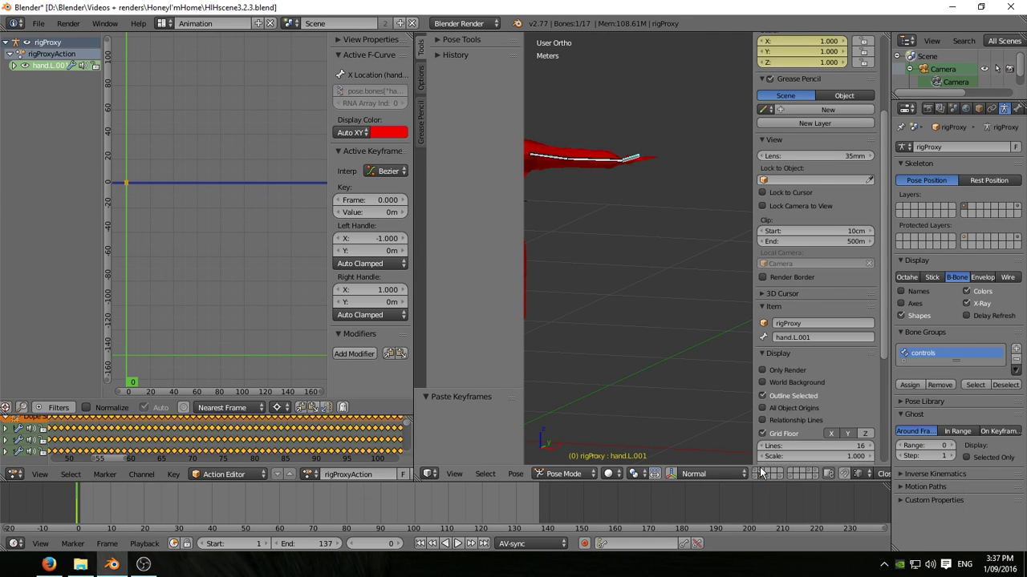
pyautogui.rightClick(633, 142)
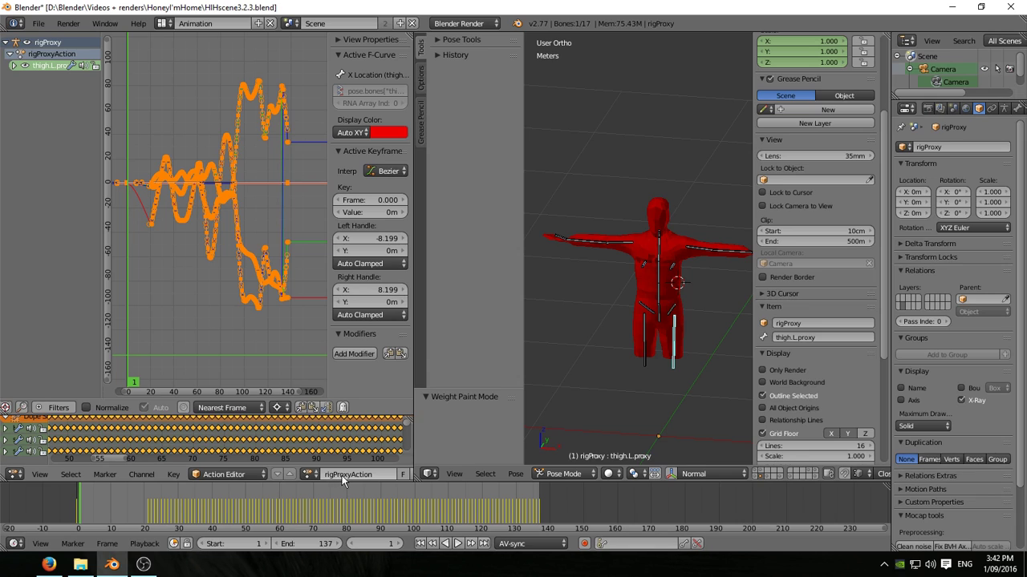
pyautogui.click(342, 476)
# Step: Rename the proxy action to bananaSlipWalkFinalProxy and widen the 3D viewport
pyautogui.write('bananaSlipWalkFinal')
pyautogui.write('Proxy')
pyautogui.press('Return')
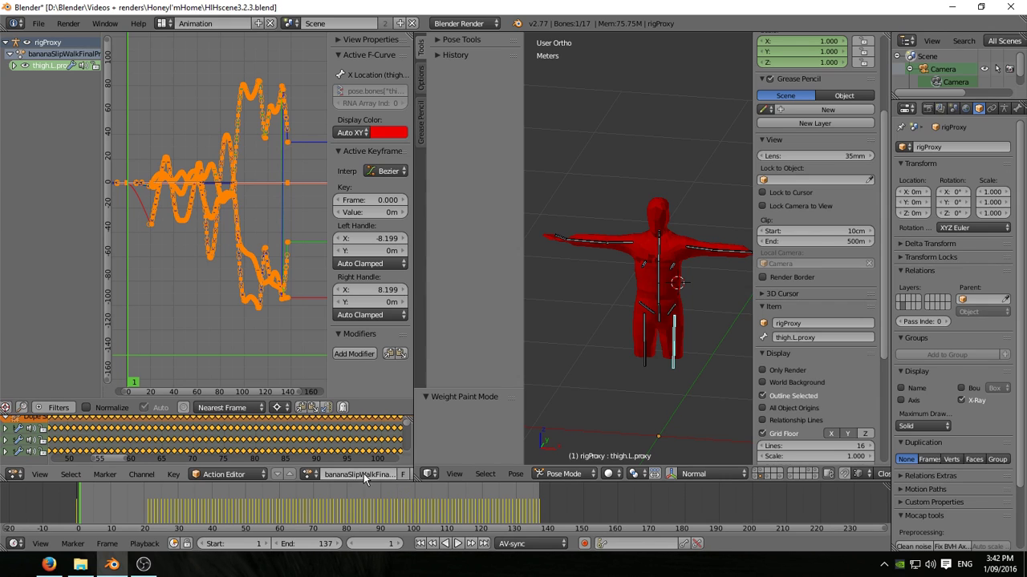
pyautogui.scroll(-3, 357, 474)
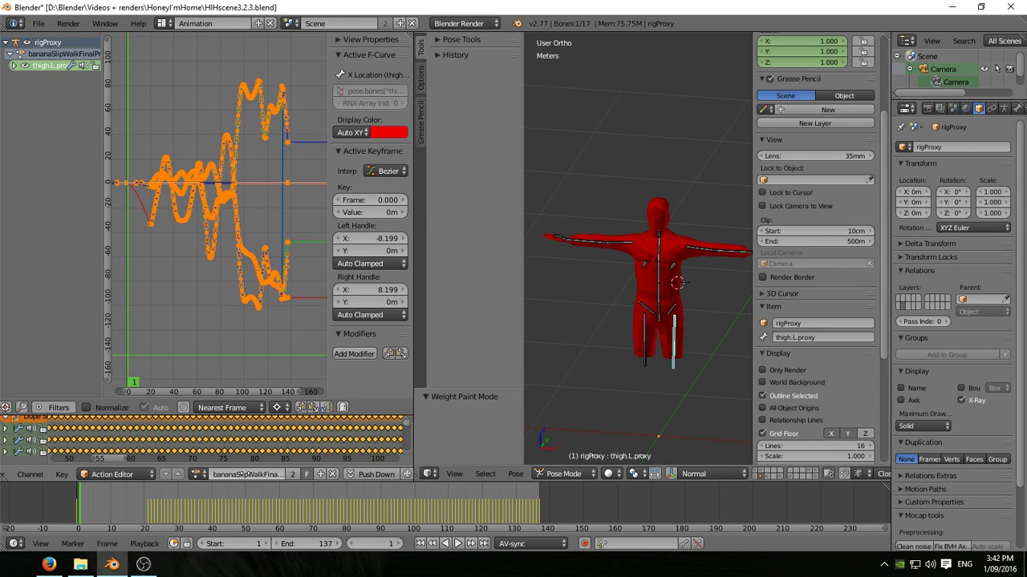
pyautogui.scroll(-1, 520, 299)
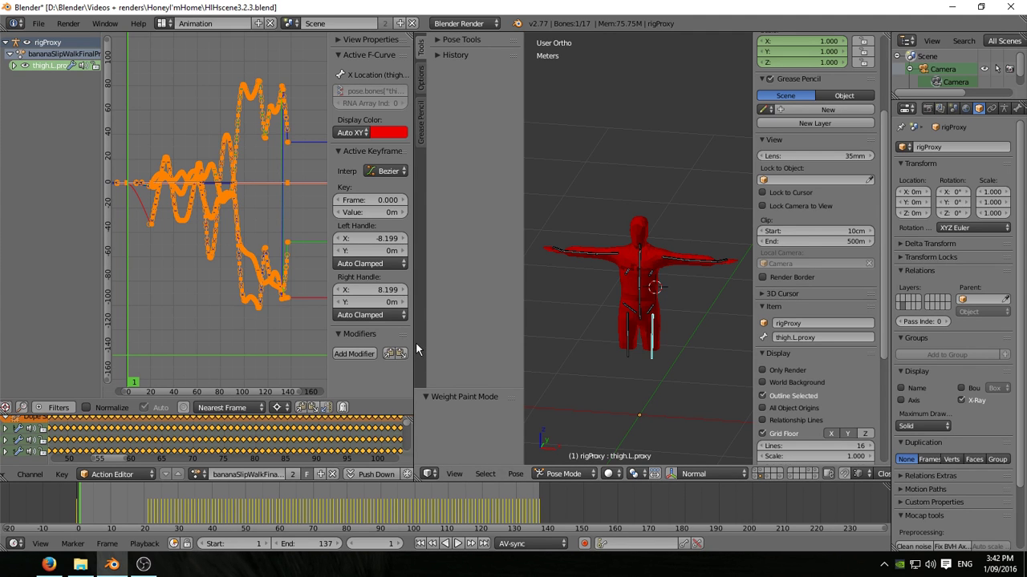
pyautogui.moveTo(416, 349); pyautogui.dragTo(139, 349)
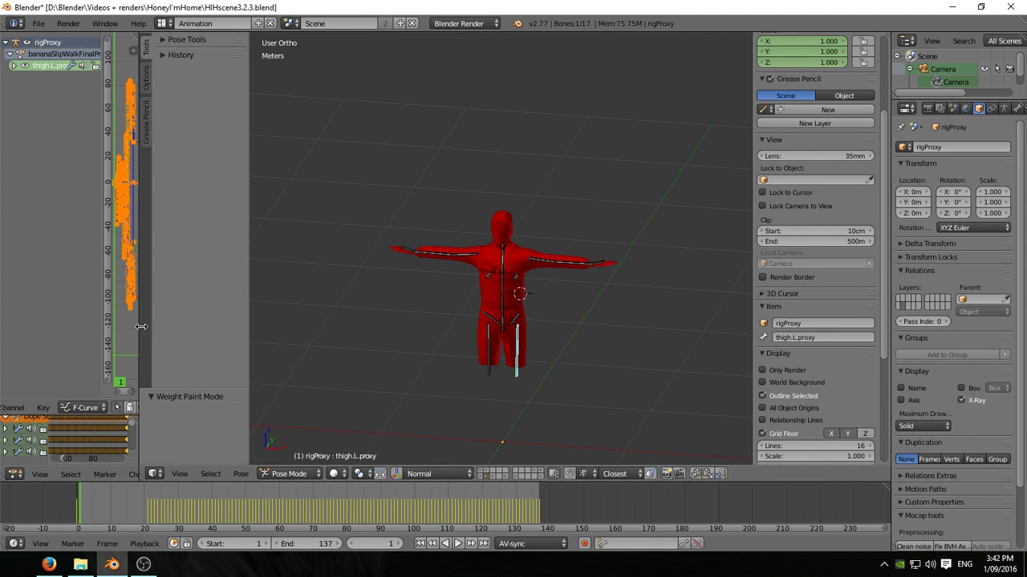
pyautogui.rightClick(509, 251)
# Step: Play back the walk, swap the suited character for the proxy body, and stop at frame 1
pyautogui.hotkey('alt', 'a')
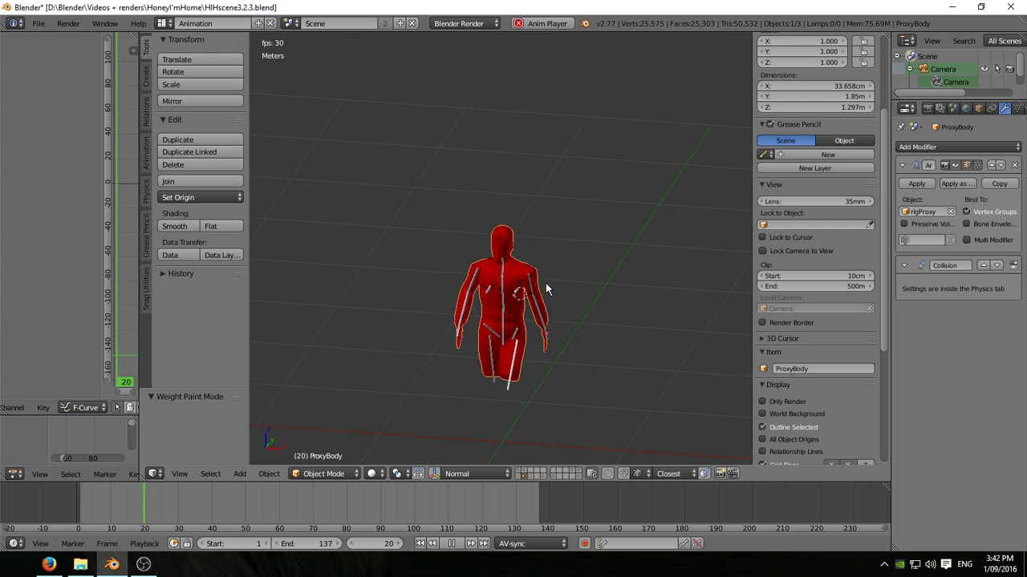
pyautogui.keyDown('shift'); pyautogui.moveTo(550, 378); pyautogui.dragTo(584, 242, button='middle'); pyautogui.keyUp('shift')
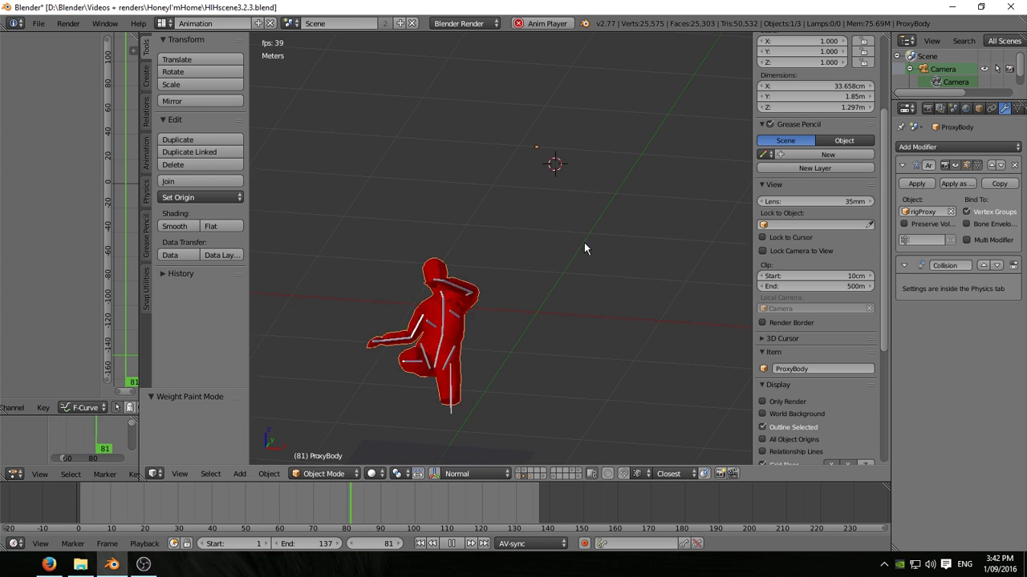
pyautogui.click(526, 475)
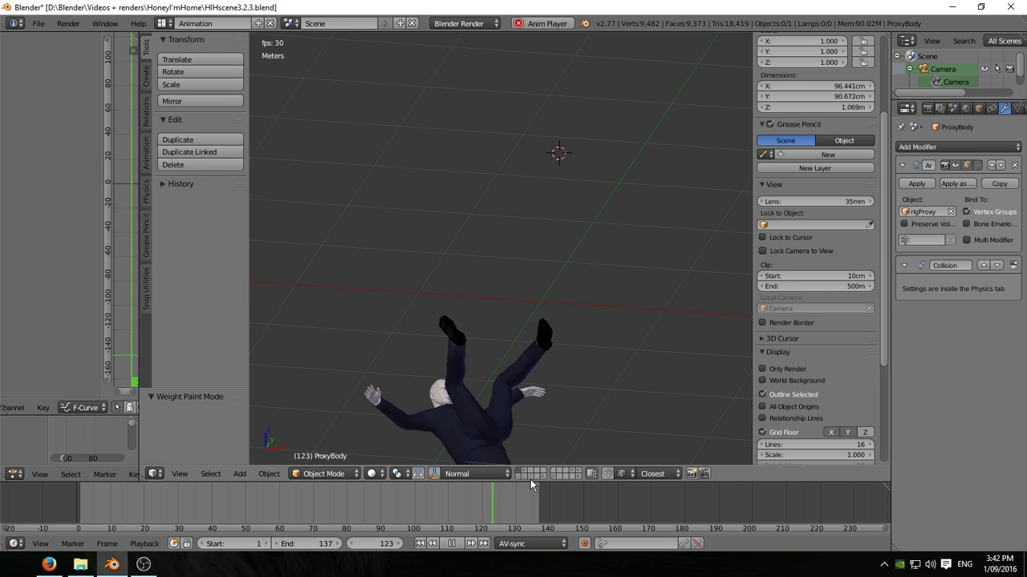
pyautogui.click(517, 474)
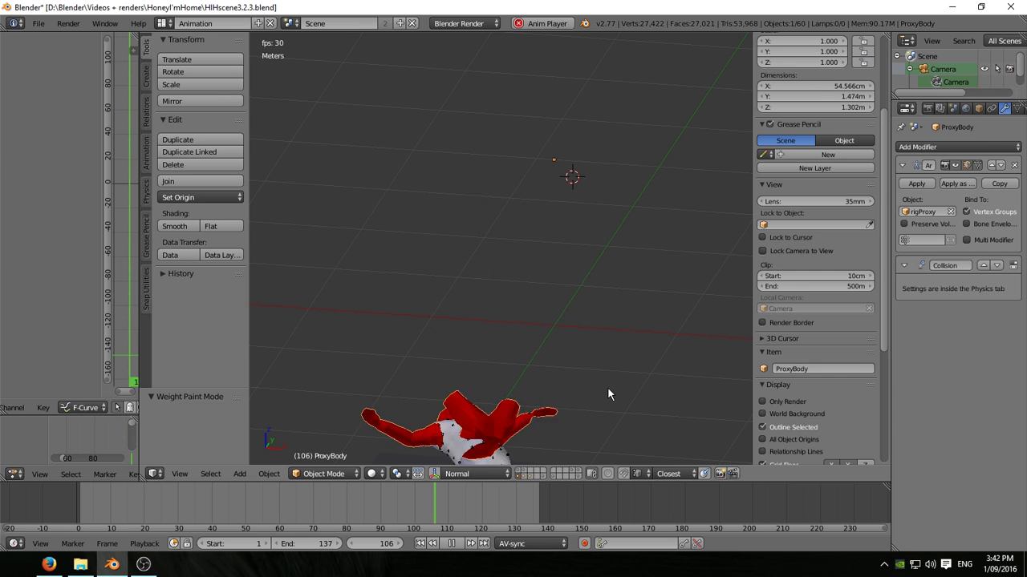
pyautogui.press('Escape')
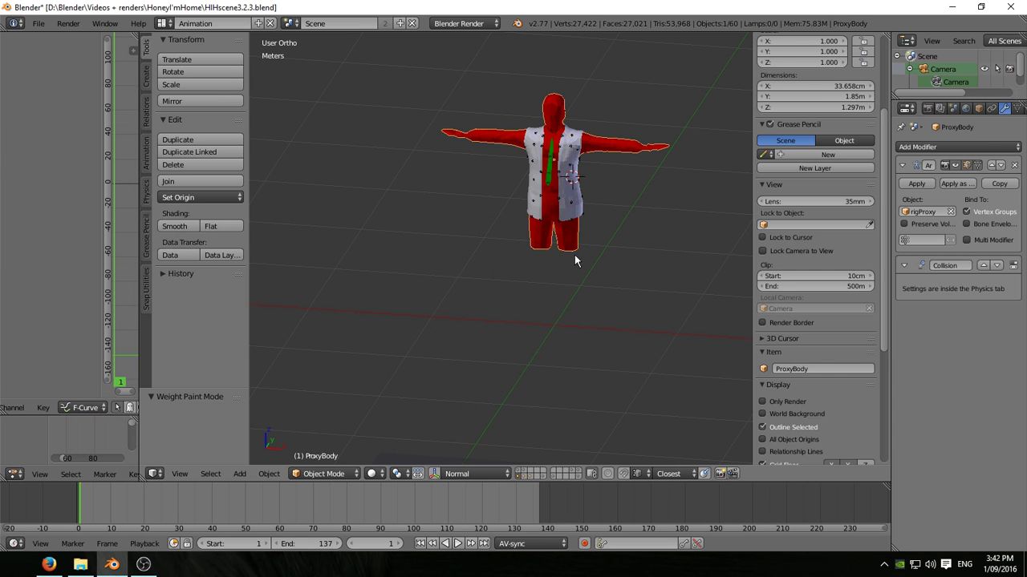
# Step: Frame the jacket, widen the Properties editor, and show the jacket's cloth physics settings
pyautogui.rightClick(584, 151)
pyautogui.press('KP_Decimal')
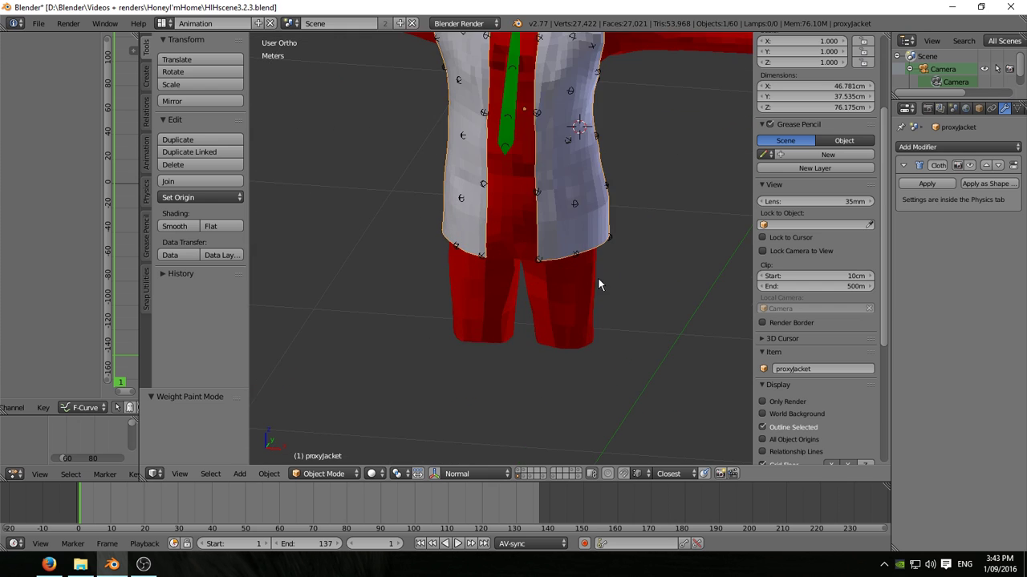
pyautogui.press('KP_Decimal')
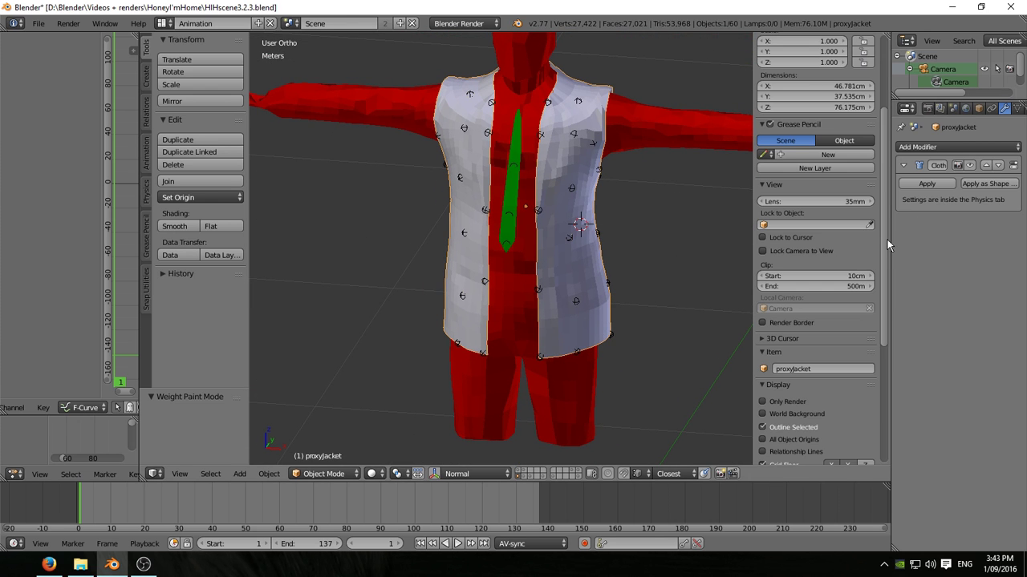
pyautogui.moveTo(889, 231); pyautogui.dragTo(665, 257)
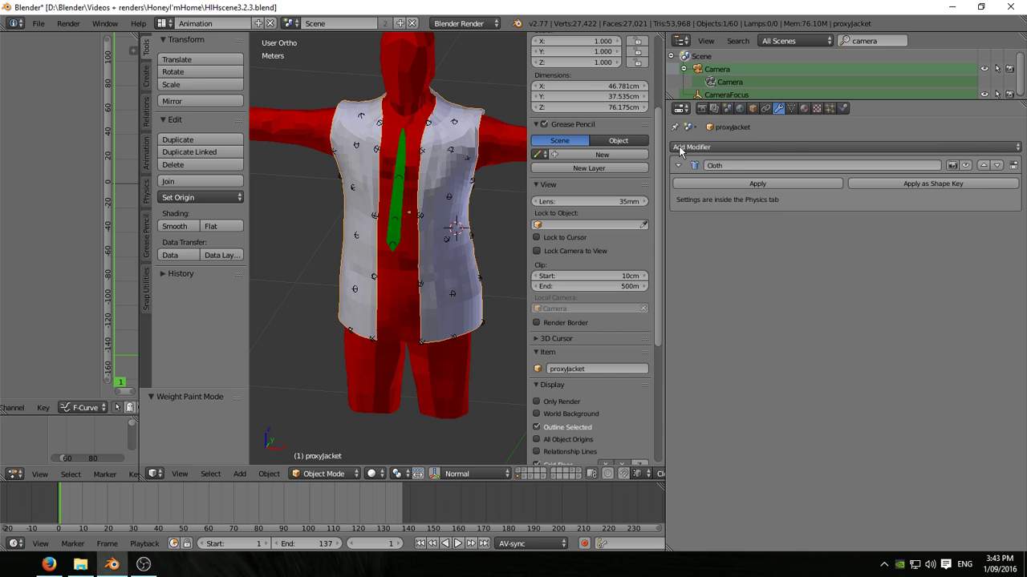
pyautogui.click(952, 165)
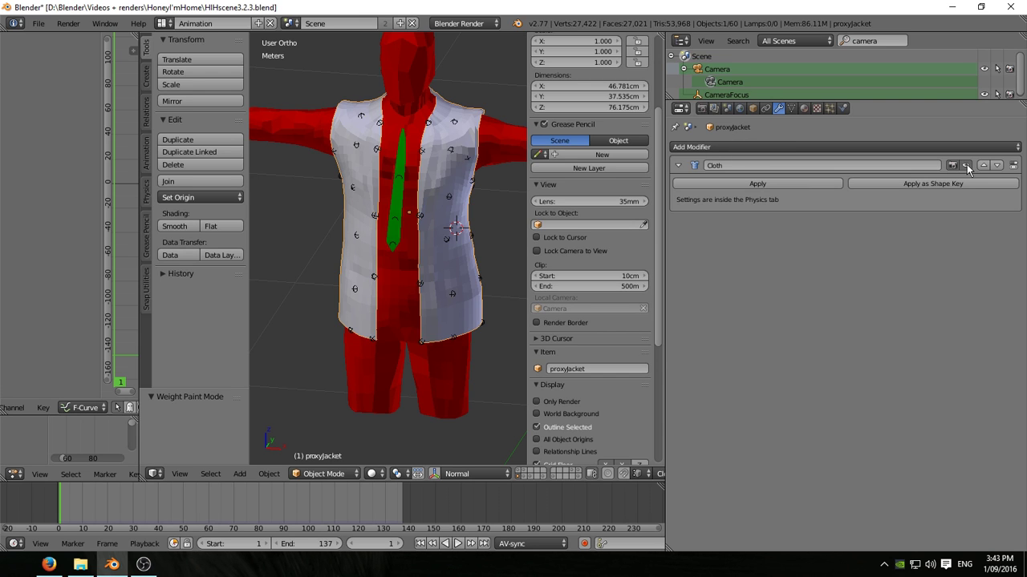
pyautogui.rightClick(407, 155)
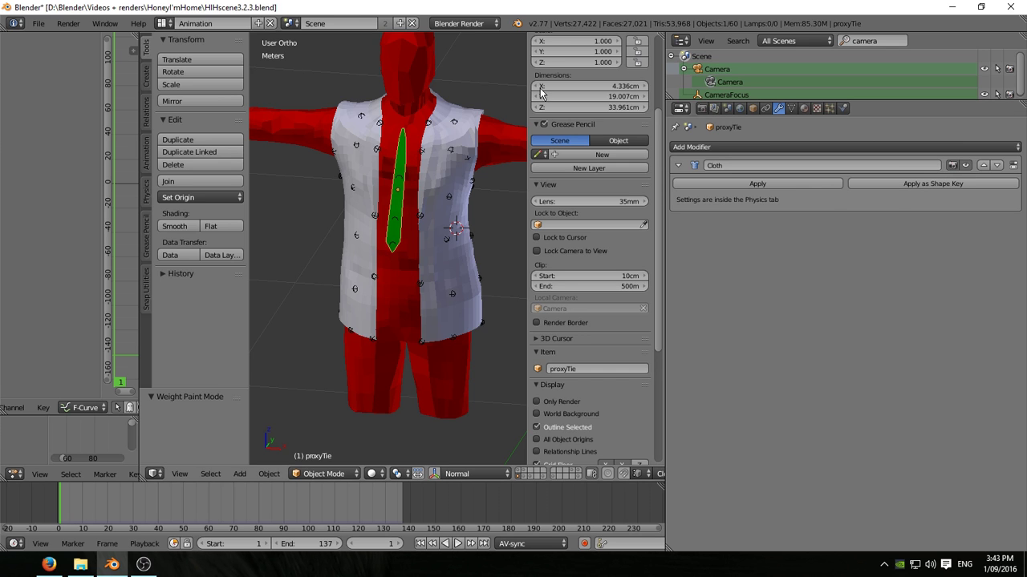
pyautogui.click(842, 108)
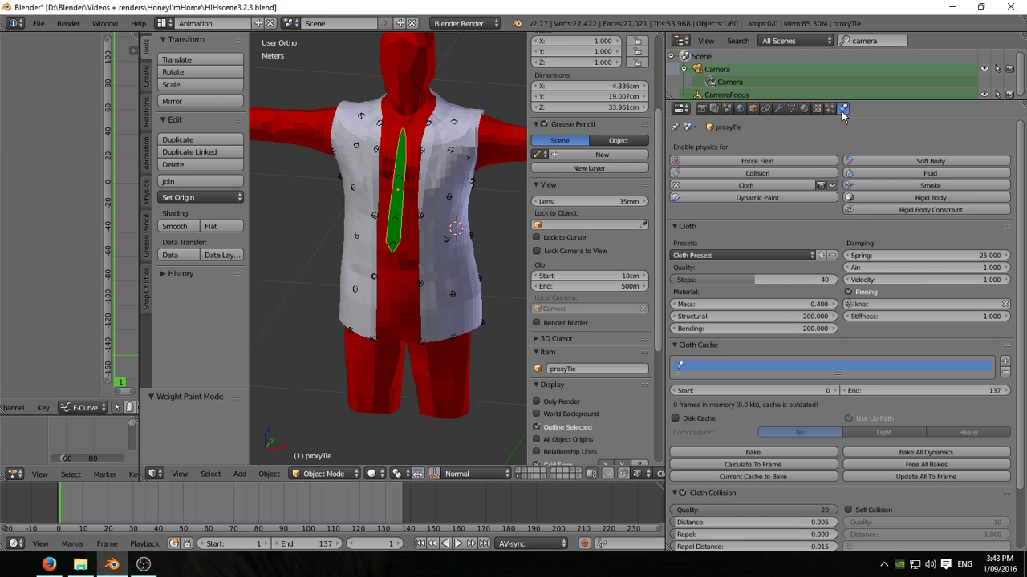
pyautogui.rightClick(467, 106)
pyautogui.scroll(-2, 883, 325)
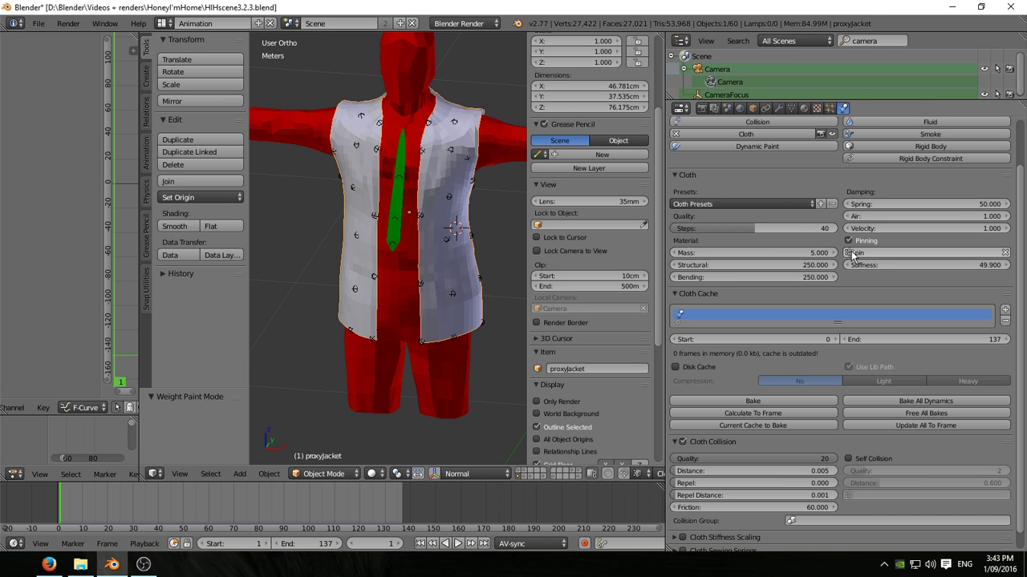
pyautogui.moveTo(474, 188); pyautogui.dragTo(325, 191, button='middle')
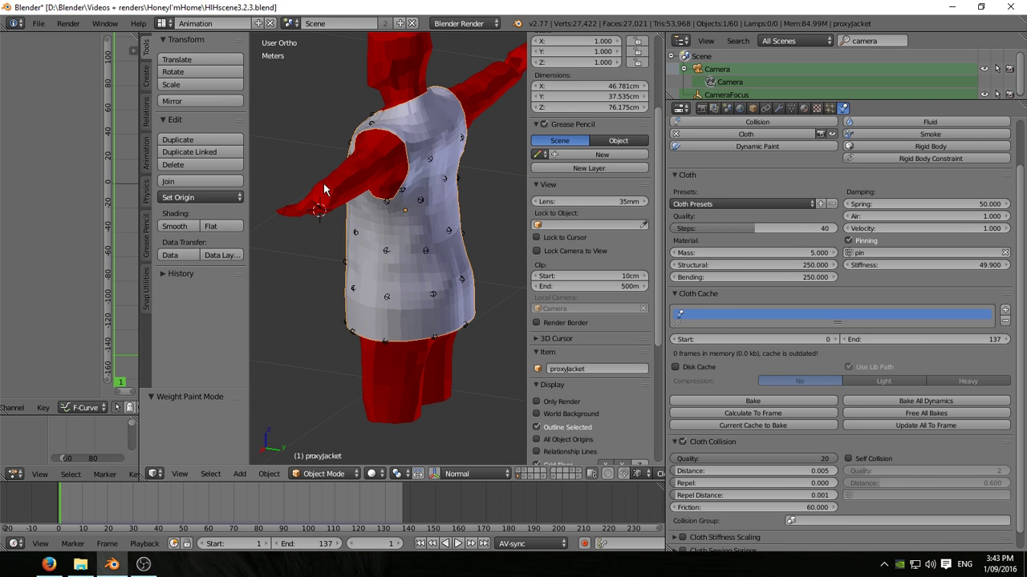
# Step: Inspect the jacket's pin weights in Weight Paint mode, then return to Object Mode
pyautogui.click(325, 474)
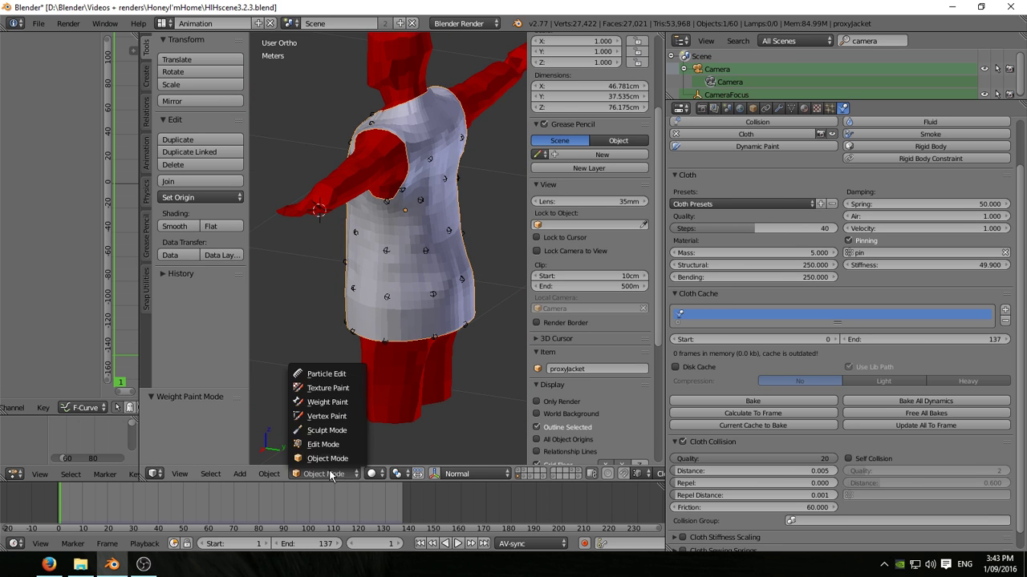
pyautogui.click(324, 401)
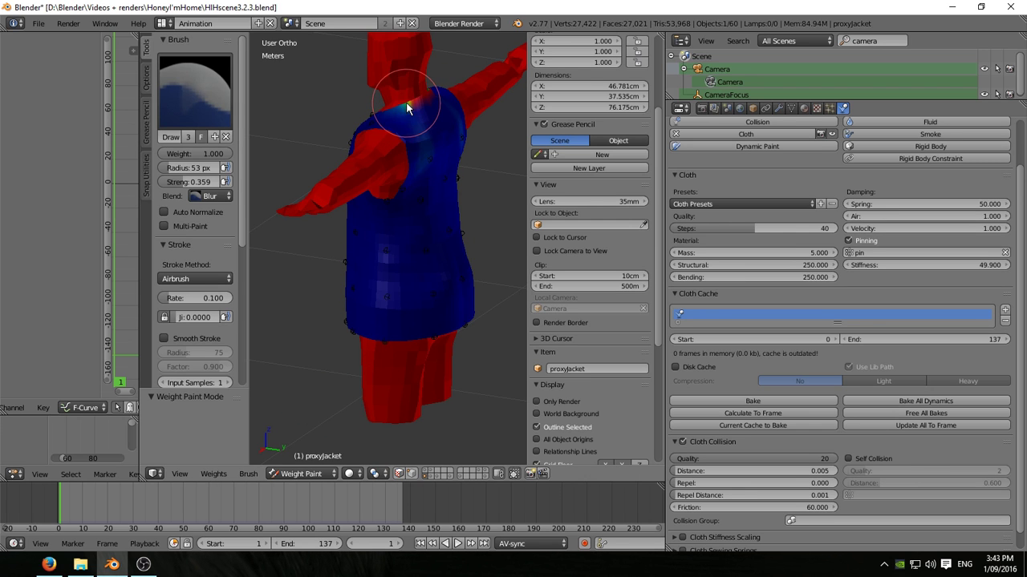
pyautogui.click(292, 474)
pyautogui.click(304, 458)
pyautogui.moveTo(385, 265); pyautogui.dragTo(482, 259, button='middle')
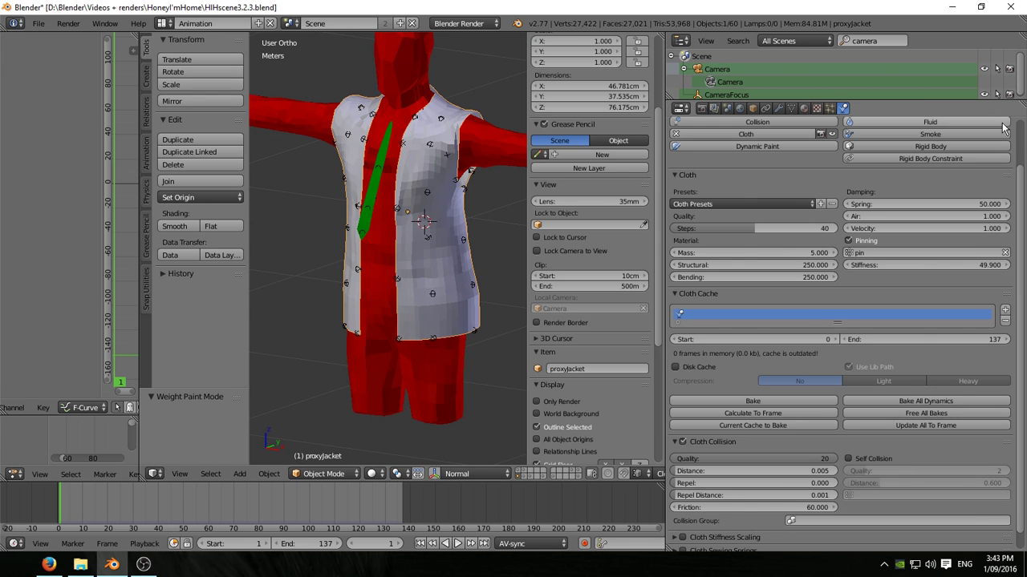
# Step: Show the jacket's object properties and check its parent bone spine.chest.proxy on the armature layer
pyautogui.click(752, 108)
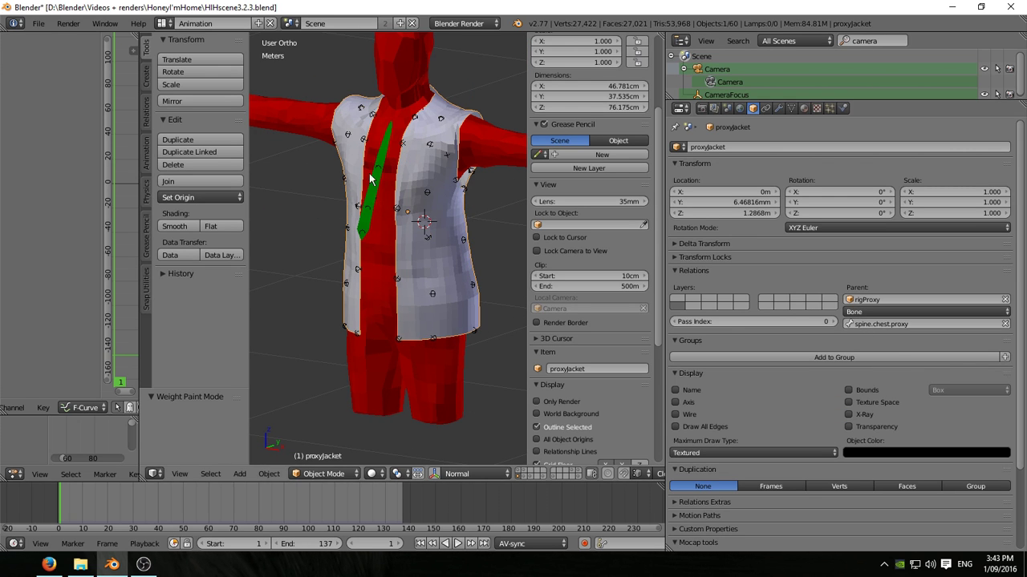
pyautogui.keyDown('shift'); pyautogui.click(527, 478); pyautogui.keyUp('shift')
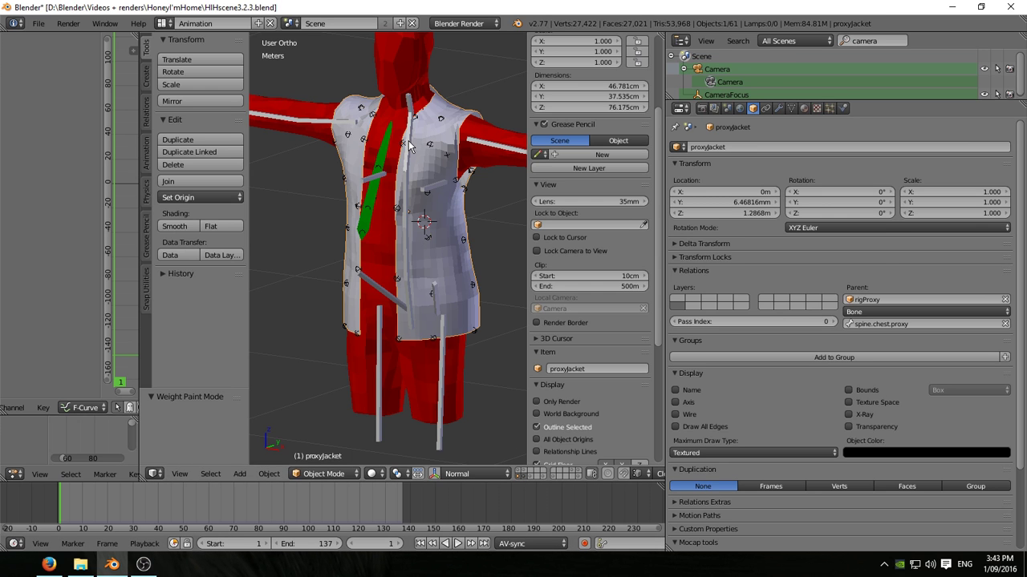
pyautogui.rightClick(409, 147)
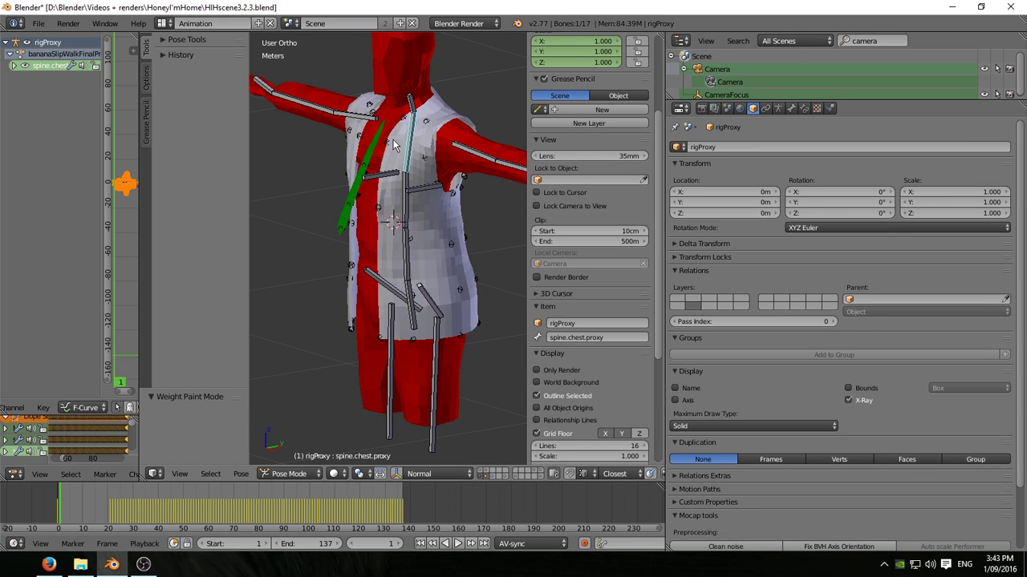
pyautogui.click(480, 476)
# Step: Set the jacket's cloth cache to start at frame 1
pyautogui.rightClick(462, 232)
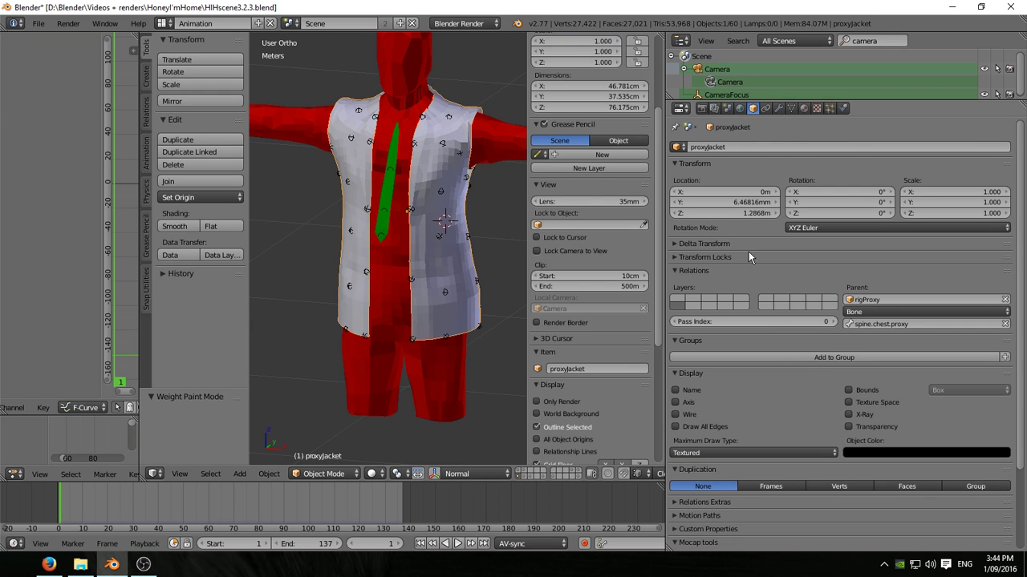
pyautogui.click(843, 109)
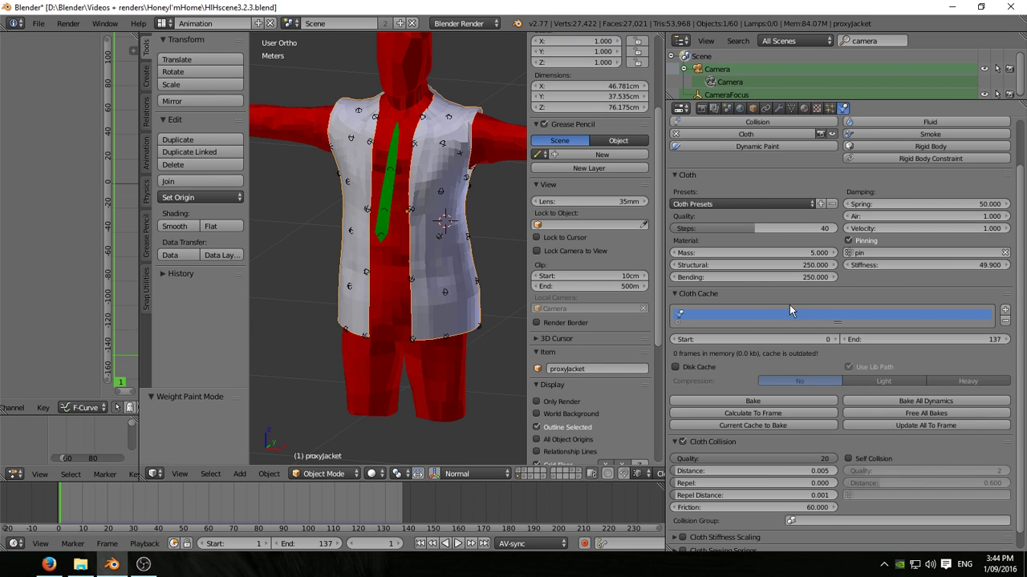
pyautogui.scroll(-1, 877, 289)
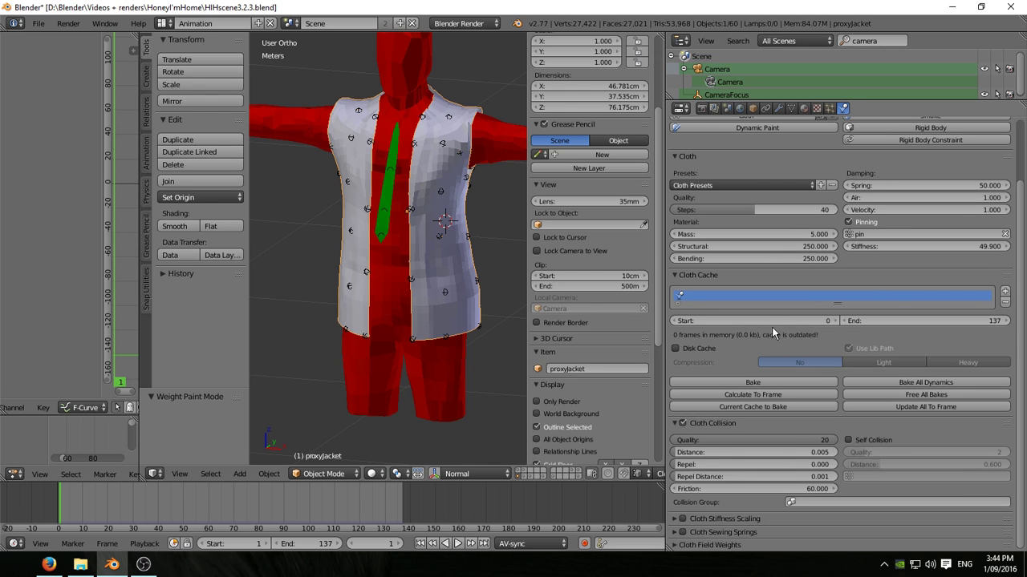
pyautogui.click(829, 322)
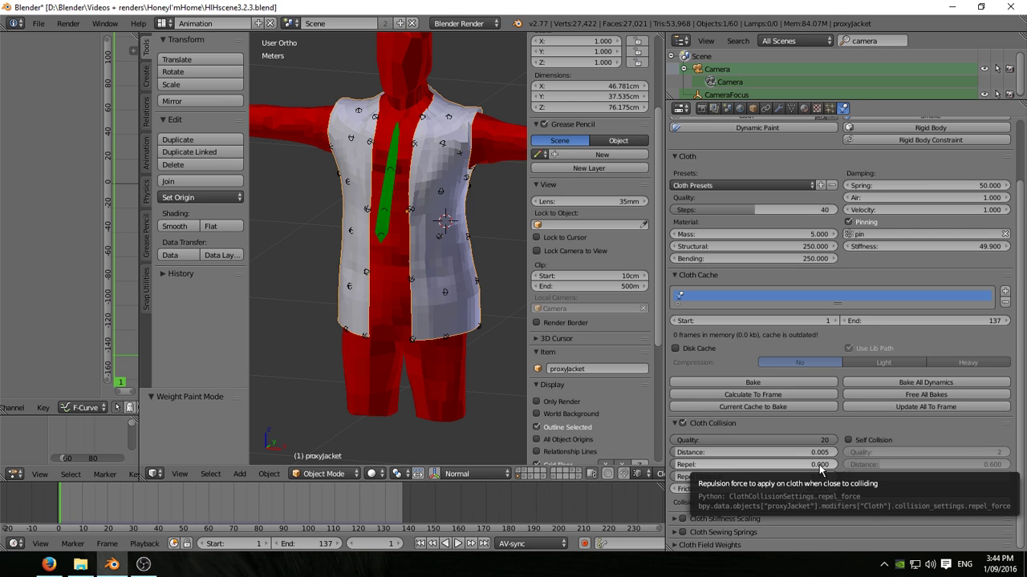
# Step: Set the jacket's collision repel force to 0, leaving self collision off
pyautogui.moveTo(819, 464); pyautogui.dragTo(850, 464)
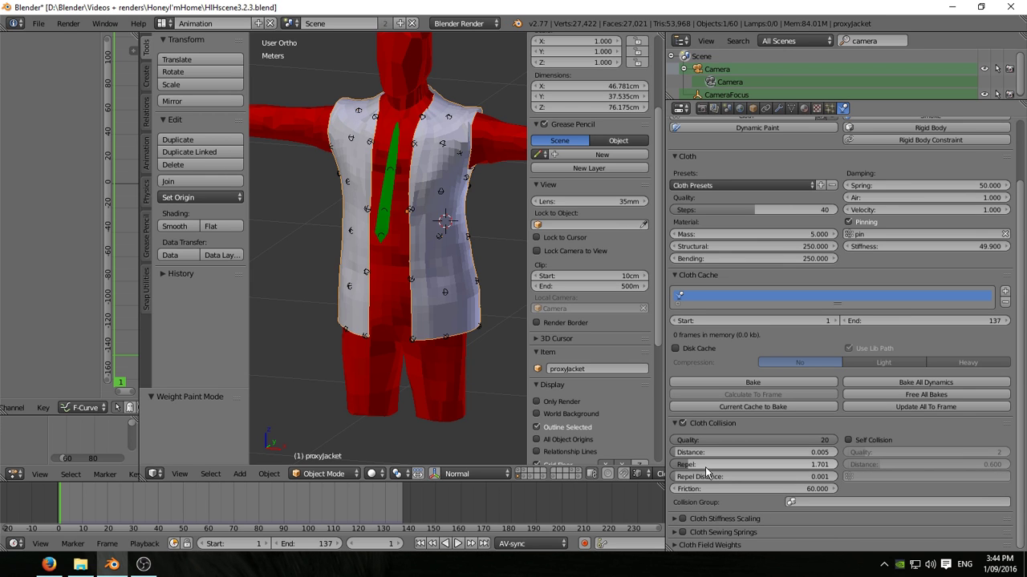
pyautogui.click(758, 464)
pyautogui.write('0')
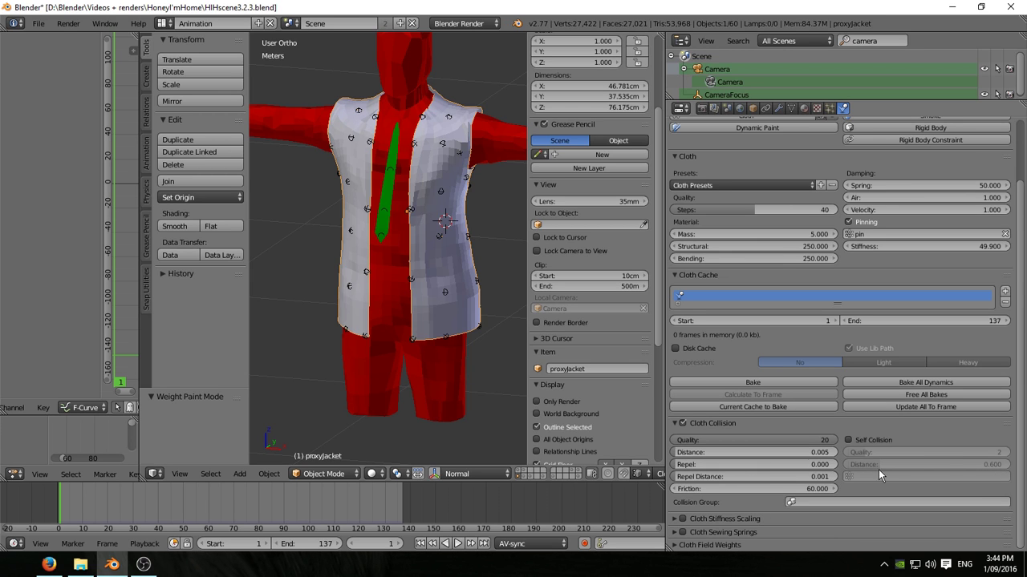
pyautogui.press('Return')
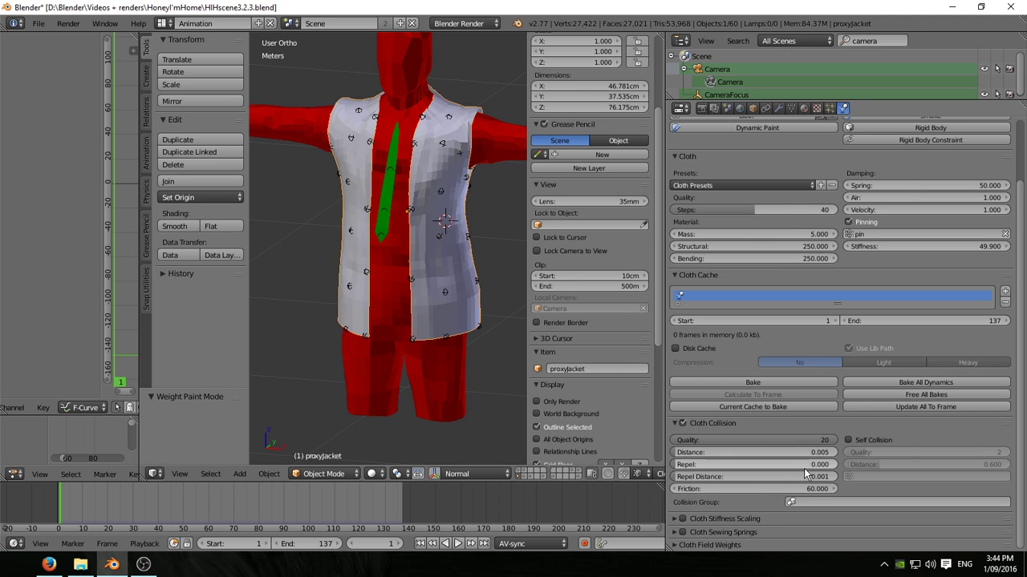
pyautogui.click(847, 440)
pyautogui.click(847, 440)
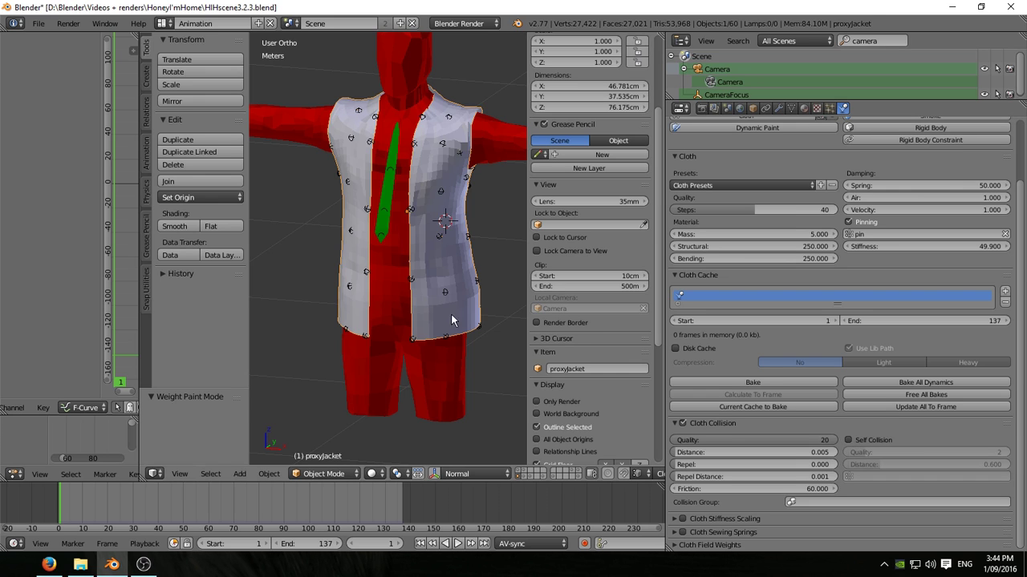
pyautogui.rightClick(382, 203)
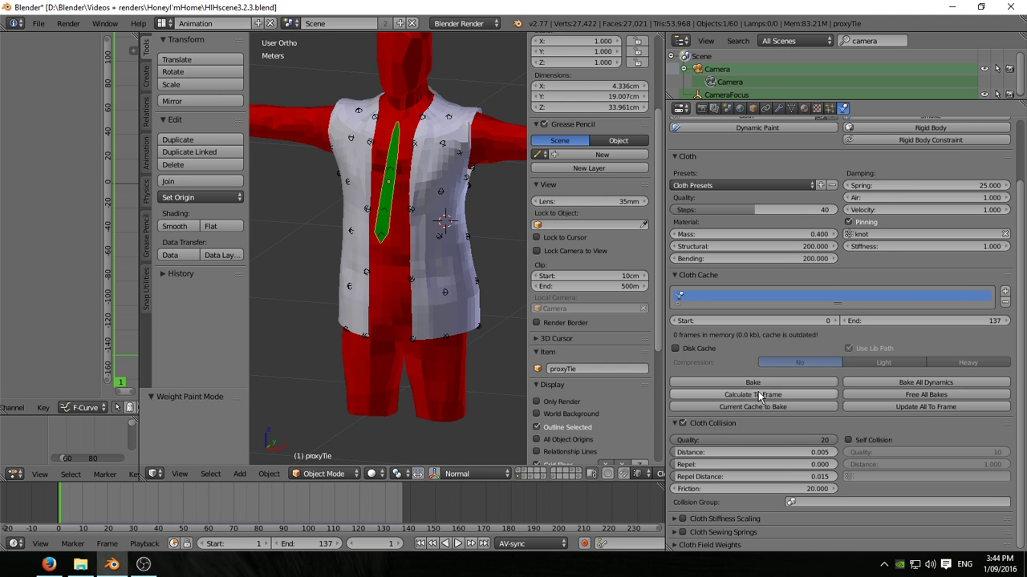
# Step: Set the tie's cloth cache start to frame 1, reselect the jacket, and save over the file
pyautogui.click(835, 320)
pyautogui.rightClick(441, 258)
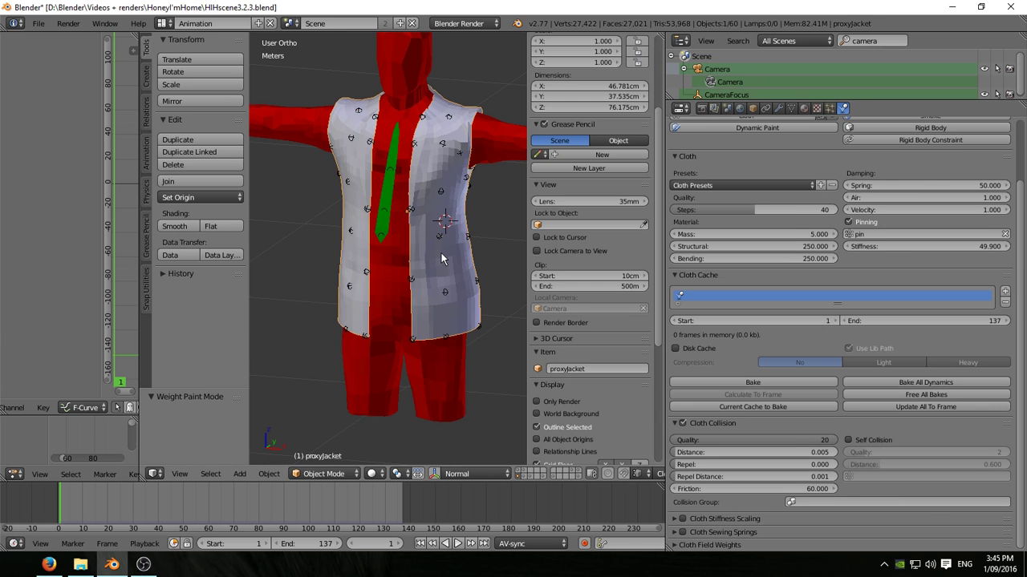
pyautogui.hotkey('ctrl', 's')
pyautogui.click(425, 332)
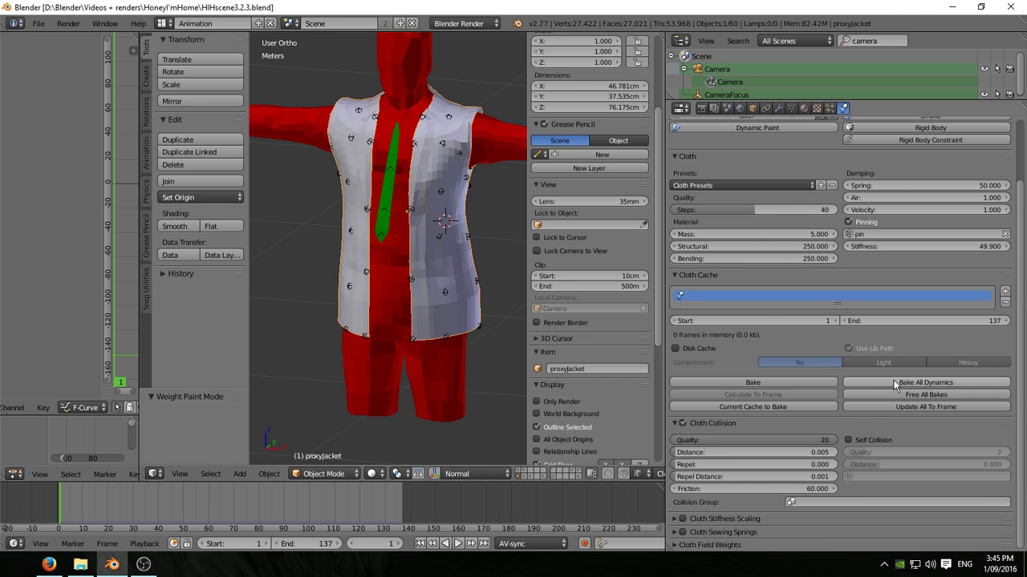